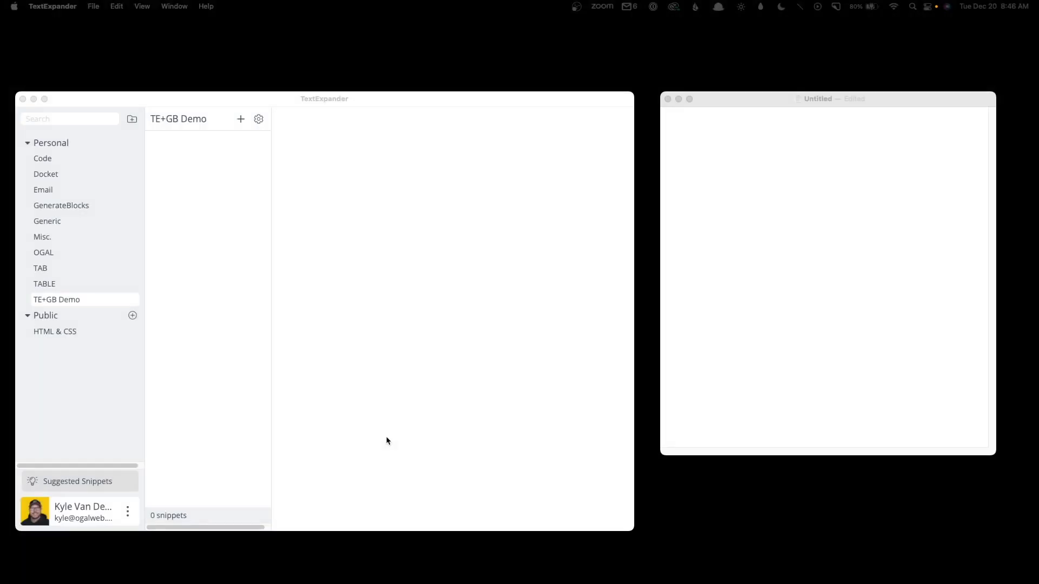
Step: Add a TE+GB Demo snippet labelled Email, abbreviation email, containing a placeholder e-mail address
{"action": "left_click", "coordinate": [240, 120]}
{"action": "left_click", "coordinate": [241, 120]}
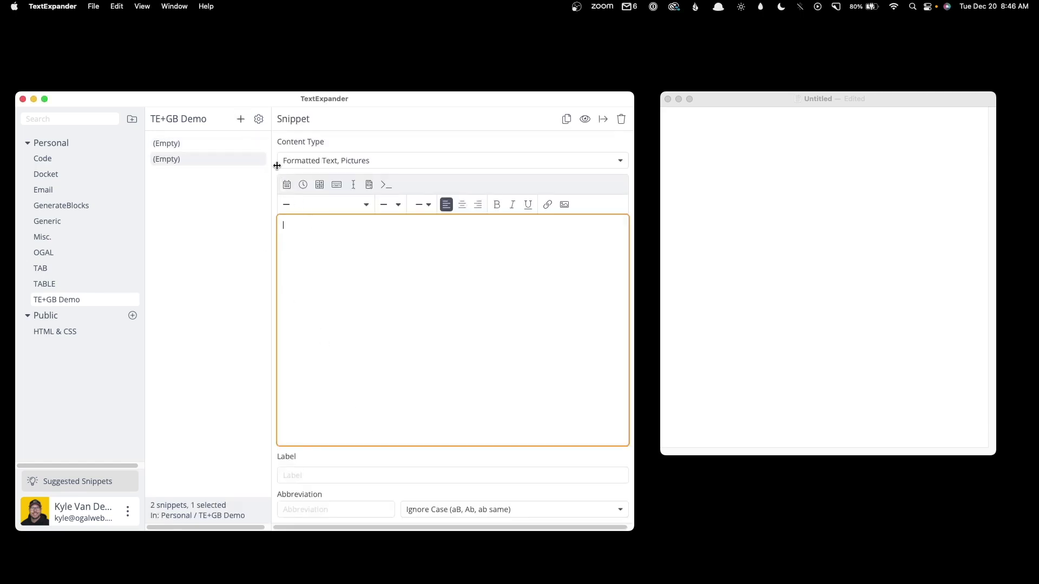
{"action": "type", "text": "email@email.com"}
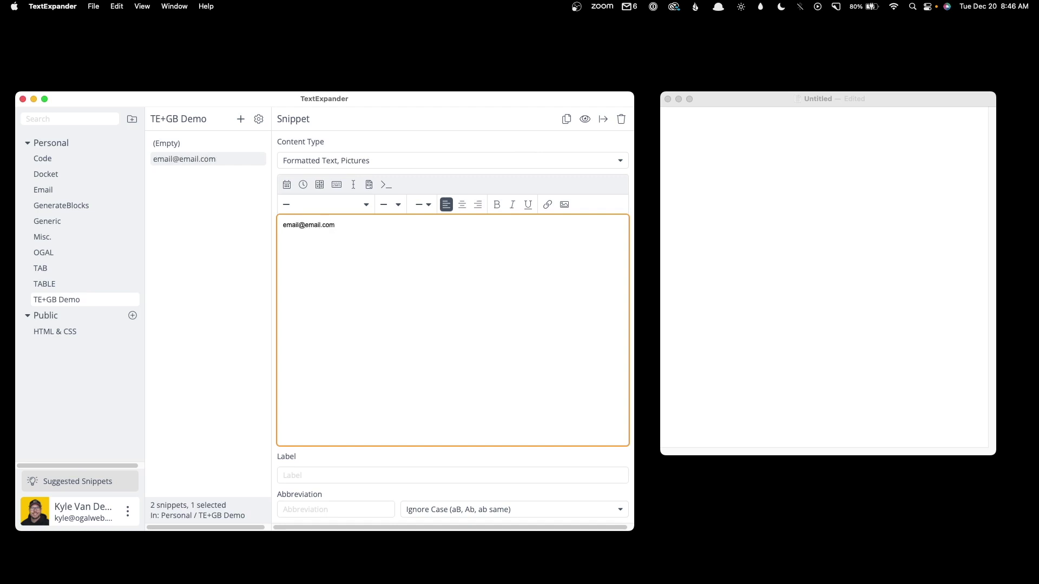
{"action": "left_click", "coordinate": [295, 476]}
{"action": "type", "text": "Email"}
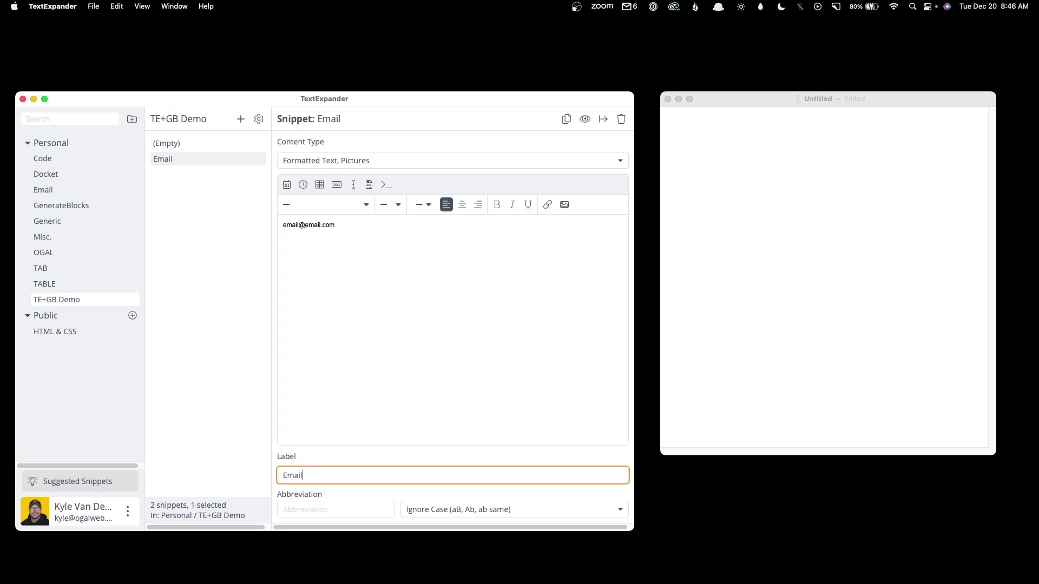
{"action": "key", "text": "Tab"}
{"action": "type", "text": "email"}
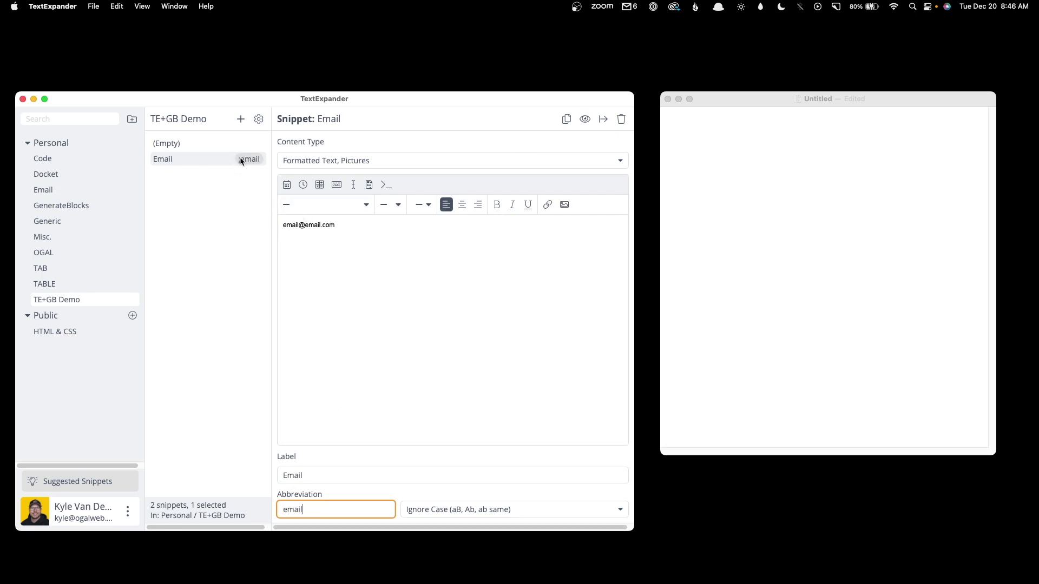
Step: In the untitled TextEdit document, type ;email so it expands into the placeholder address
{"action": "key", "text": "super+Tab"}
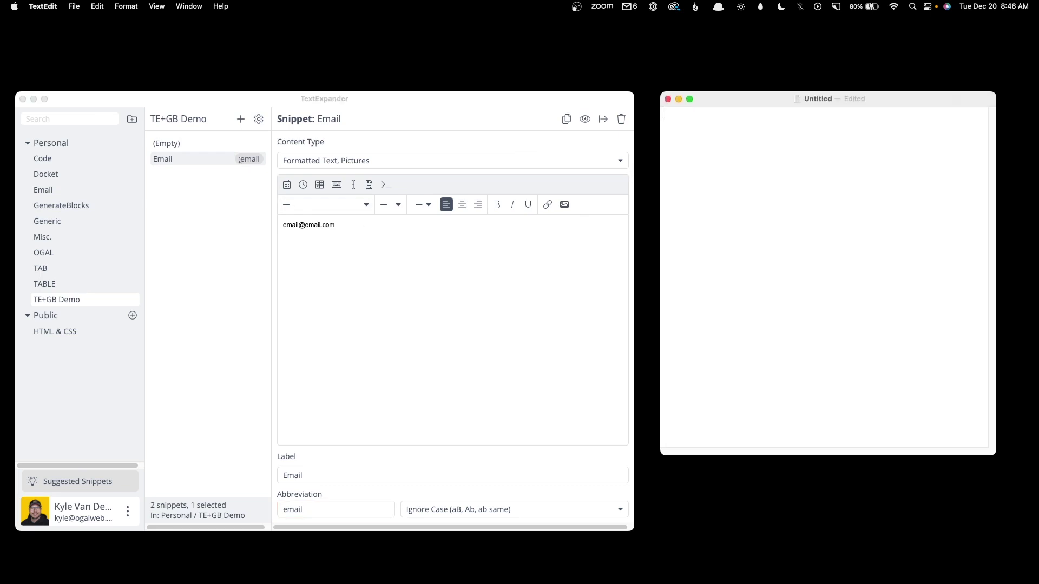
{"action": "type", "text": ";email"}
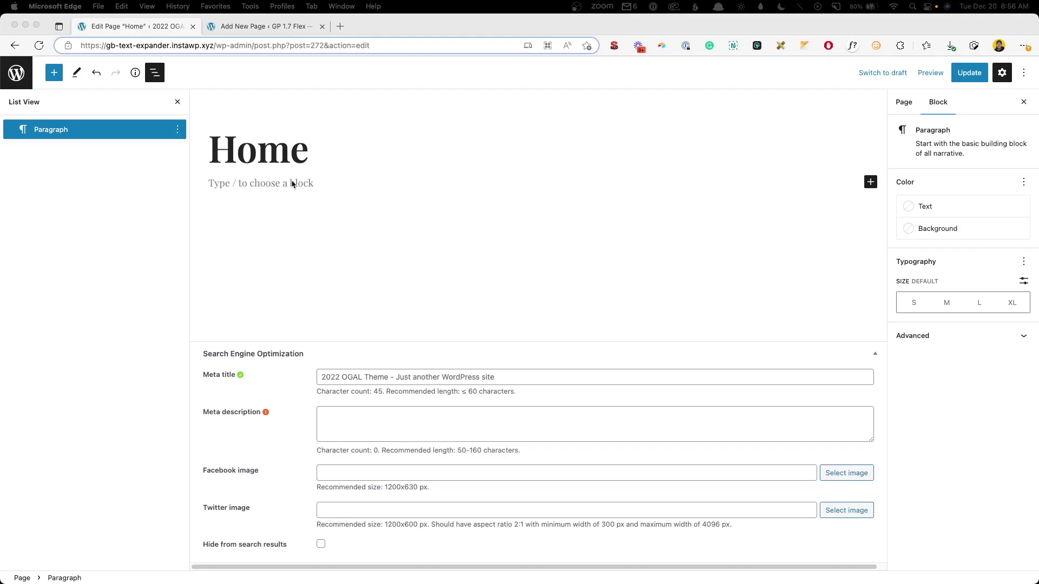
Step: Insert a Container block via /container with padding 80/24/80/24
{"action": "left_click", "coordinate": [294, 183]}
{"action": "type", "text": "/"}
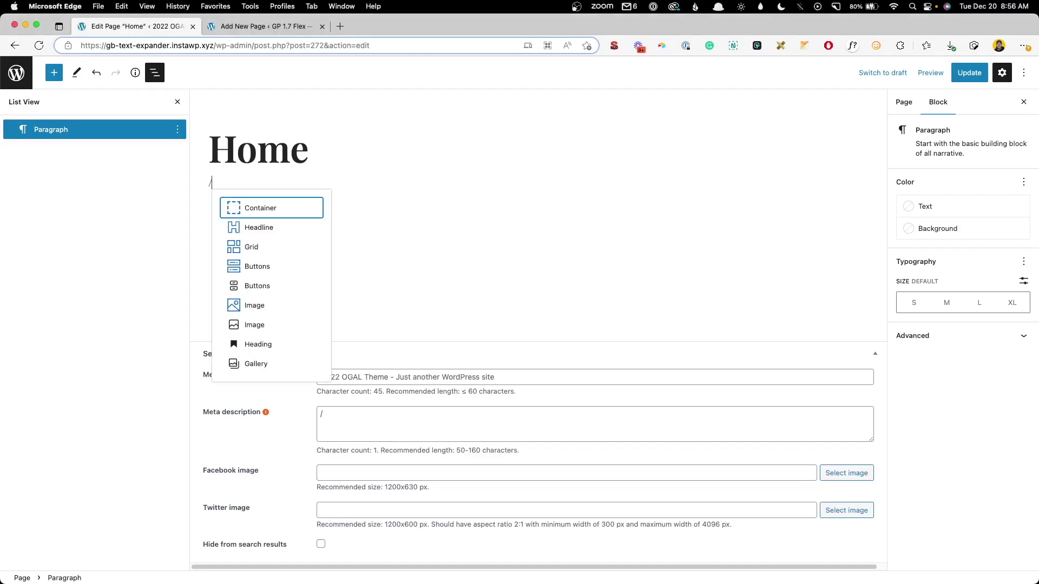
{"action": "type", "text": "cont"}
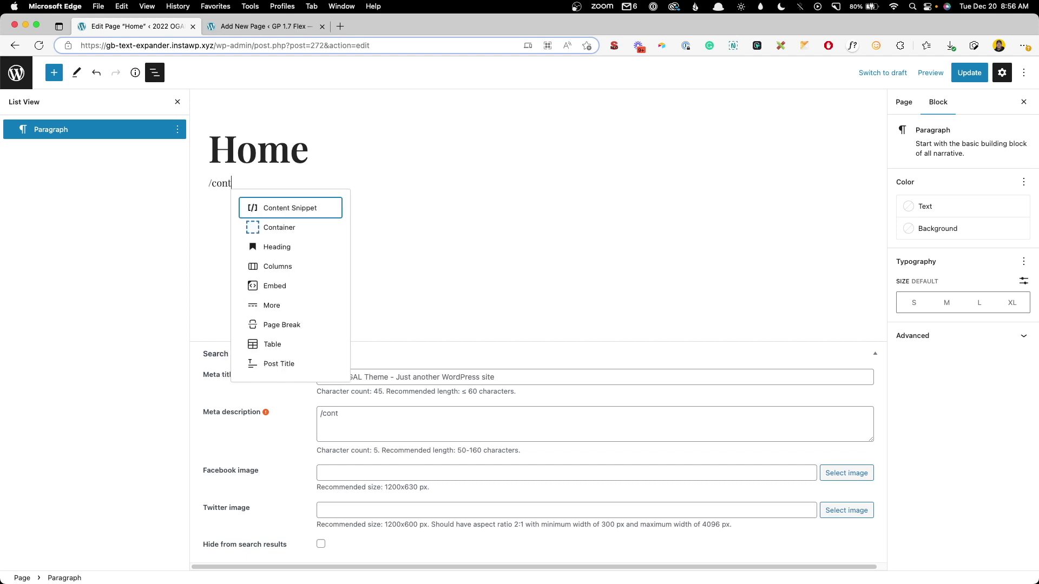
{"action": "left_click", "coordinate": [279, 227]}
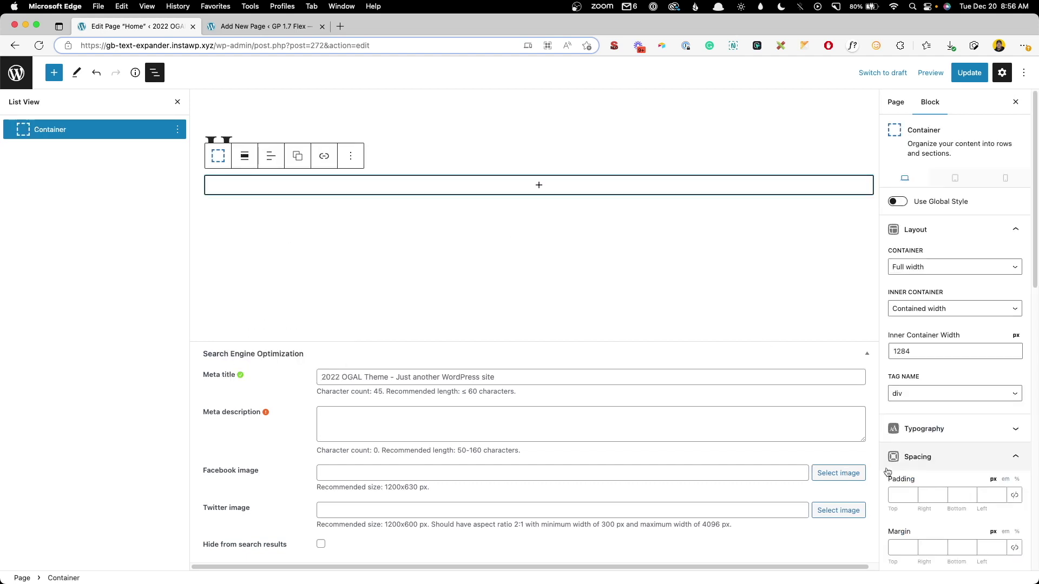
{"action": "left_click", "coordinate": [902, 492]}
{"action": "type", "text": "80"}
{"action": "key", "text": "Tab"}
{"action": "type", "text": "24"}
{"action": "key", "text": "Tab"}
{"action": "type", "text": "80"}
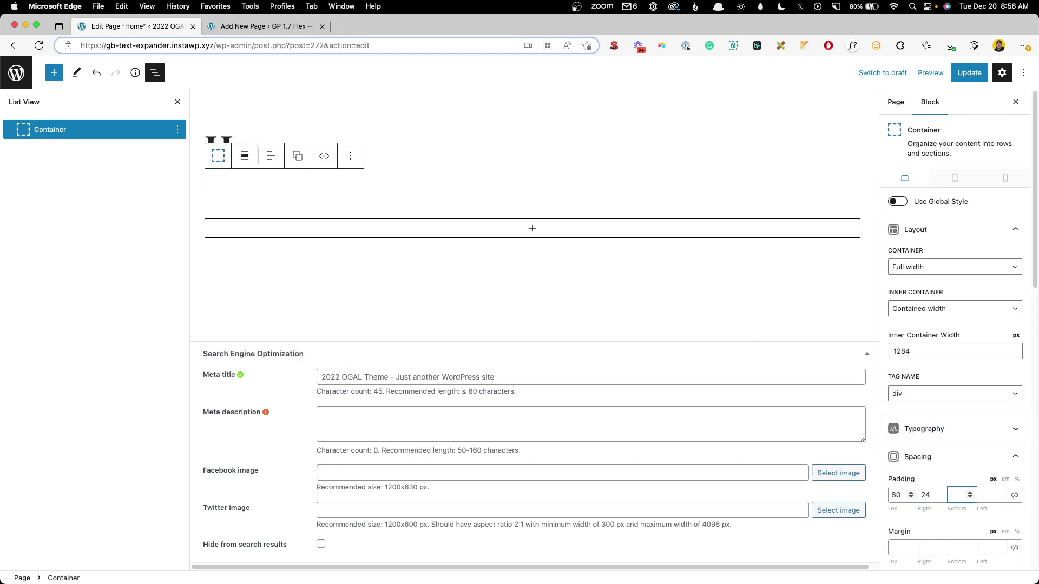
{"action": "key", "text": "Tab"}
{"action": "type", "text": "24"}
Step: Add a single-column Grid inside the container with its column set to 50% width
{"action": "left_click", "coordinate": [538, 227]}
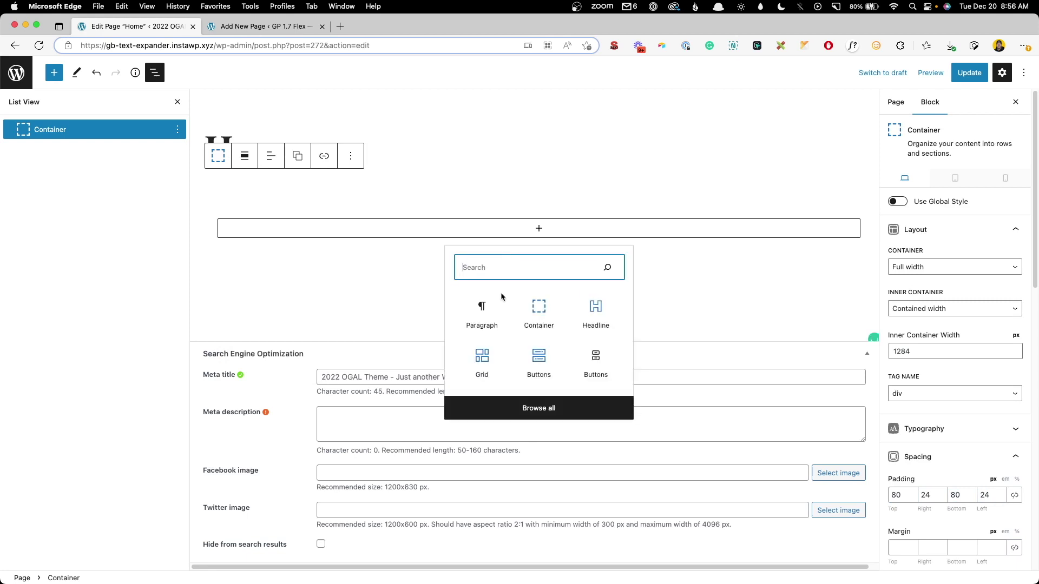
{"action": "left_click", "coordinate": [480, 357]}
{"action": "left_click", "coordinate": [435, 298]}
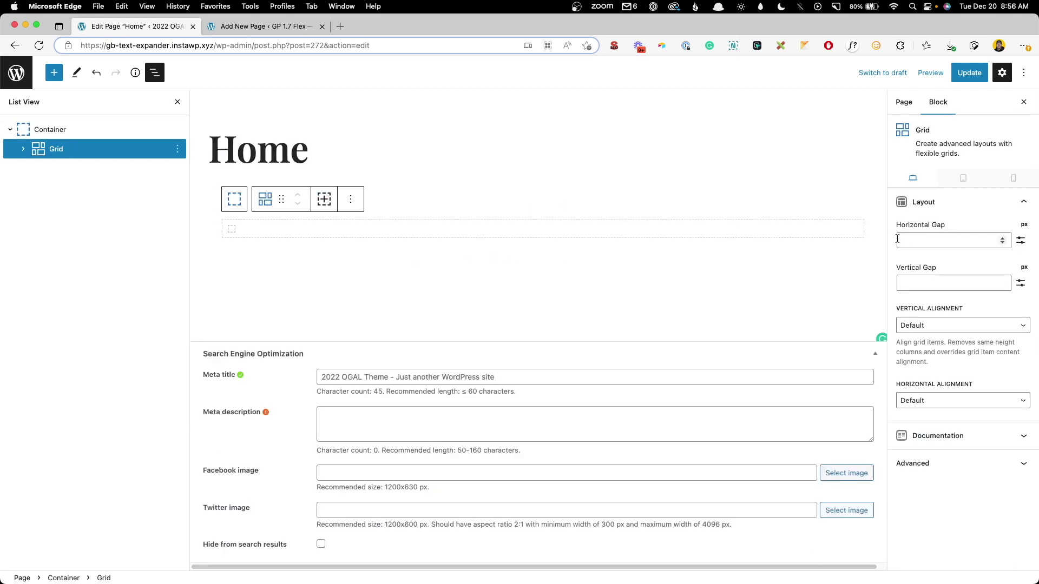
{"action": "left_click", "coordinate": [411, 230]}
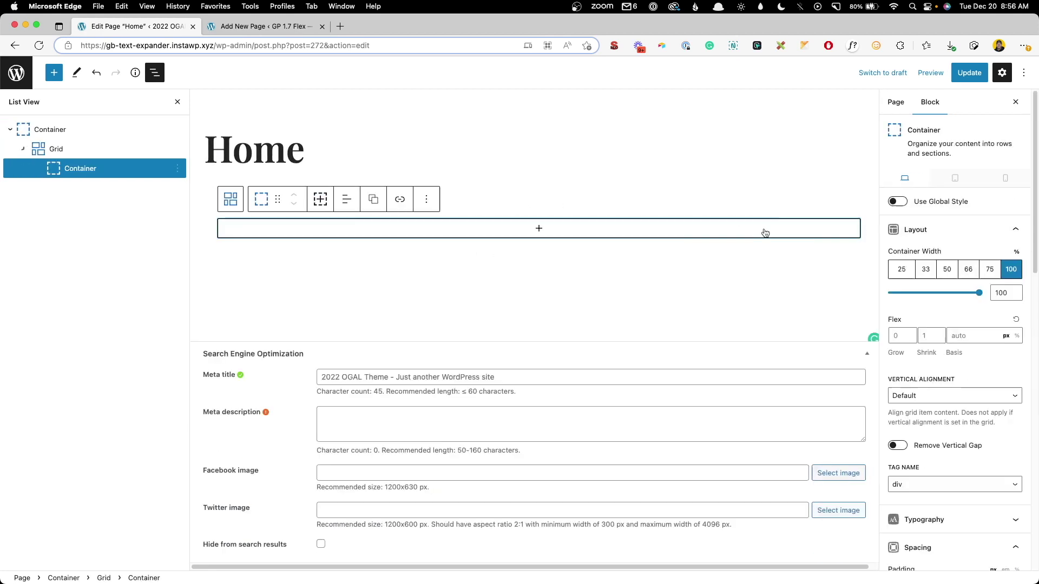
{"action": "left_click", "coordinate": [957, 274]}
Step: Add an H1 headline 'This is my heading' followed by the .wi placeholder paragraph
{"action": "left_click", "coordinate": [412, 226]}
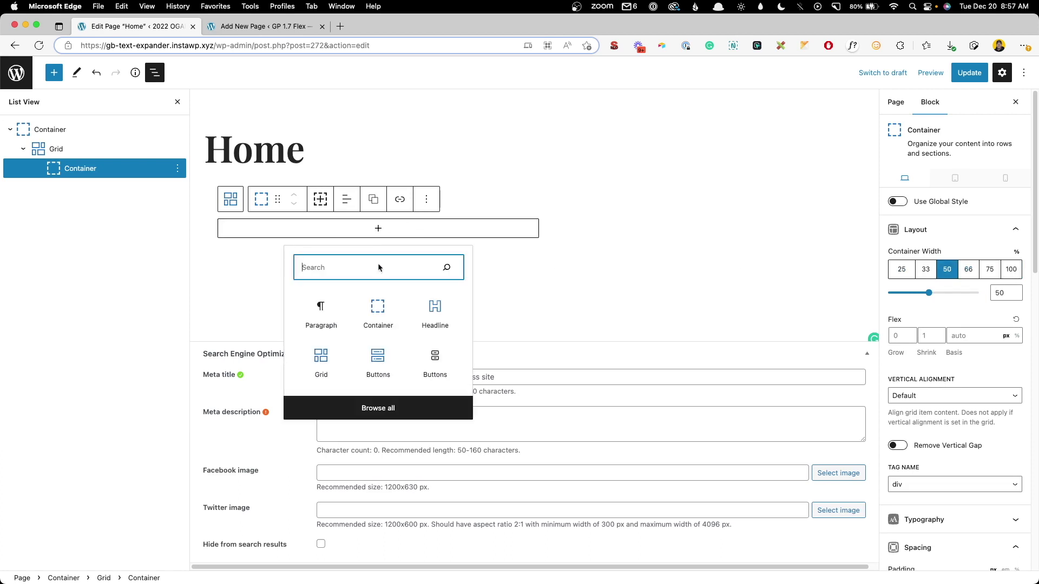
{"action": "left_click", "coordinate": [438, 335]}
{"action": "left_click", "coordinate": [320, 199]}
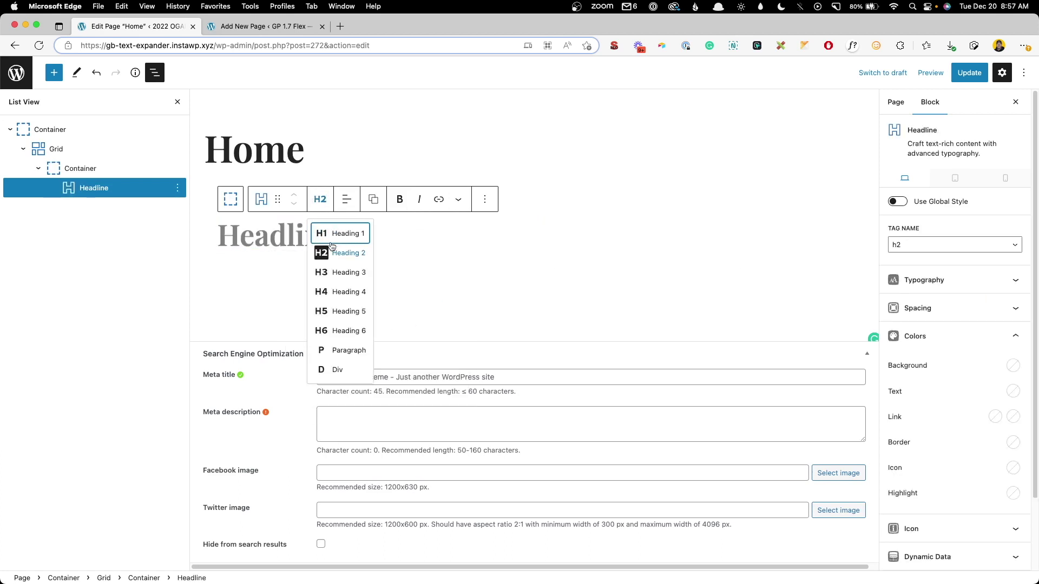
{"action": "left_click", "coordinate": [270, 238]}
{"action": "left_click", "coordinate": [267, 237]}
{"action": "type", "text": "This is my heading"}
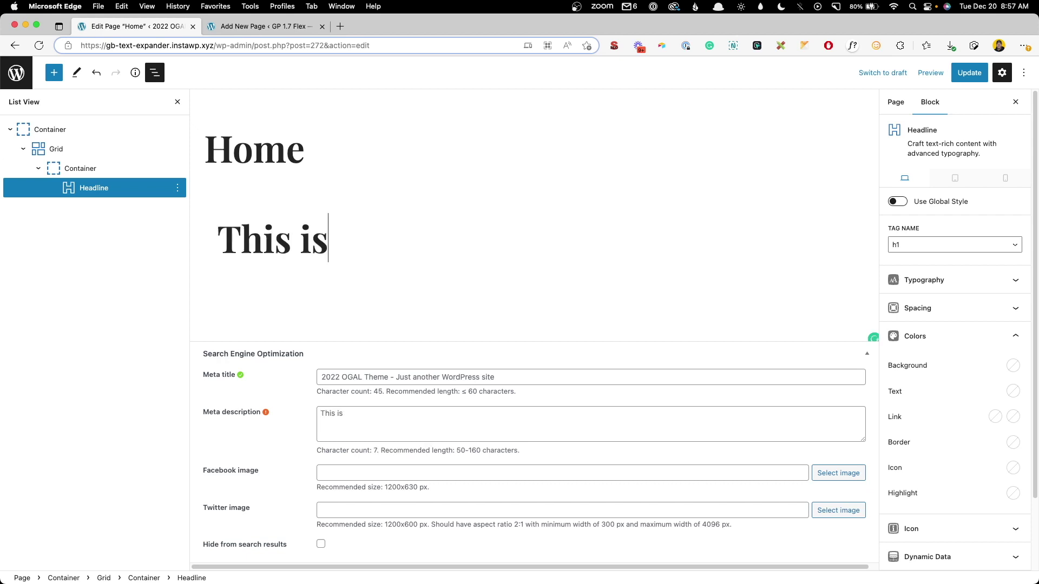
{"action": "key", "text": "Return"}
{"action": "type", "text": ".w"}
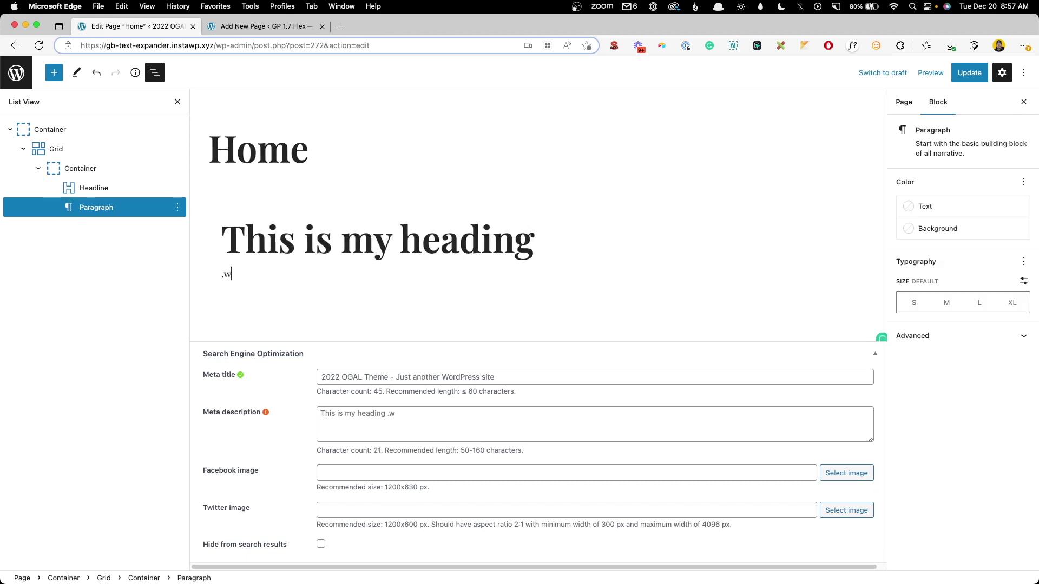
{"action": "type", "text": "i1"}
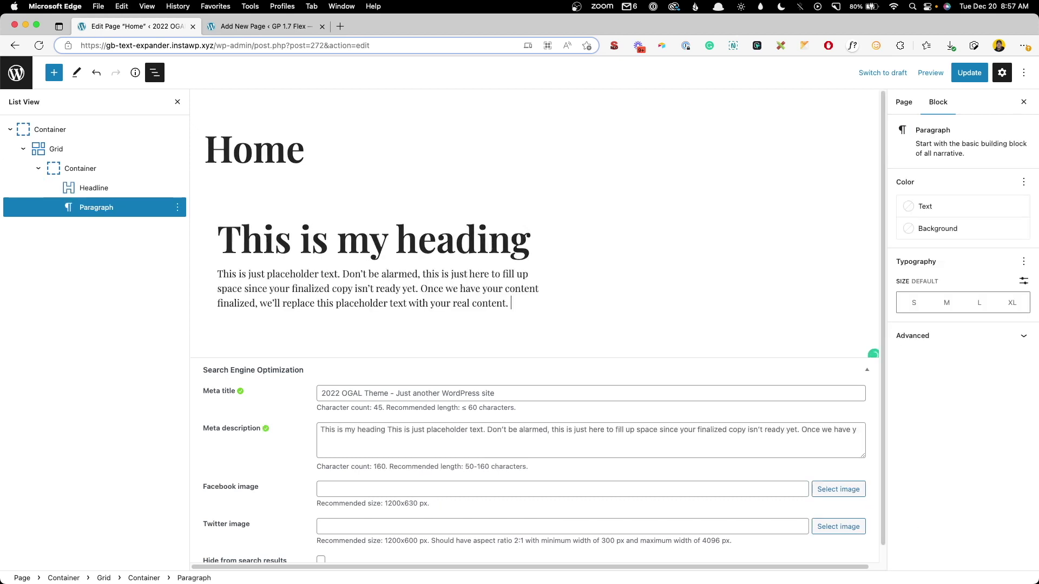
{"action": "key", "text": "Return"}
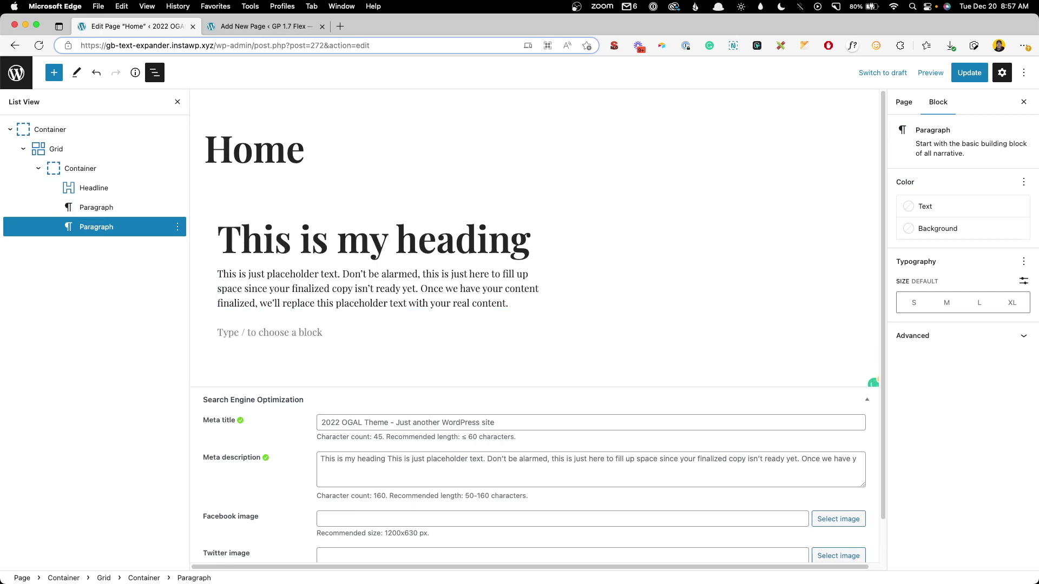
Step: Add a /button labelled 'Click Here' and give its Buttons block a 60 px top margin
{"action": "type", "text": "/button"}
{"action": "left_click", "coordinate": [277, 319]}
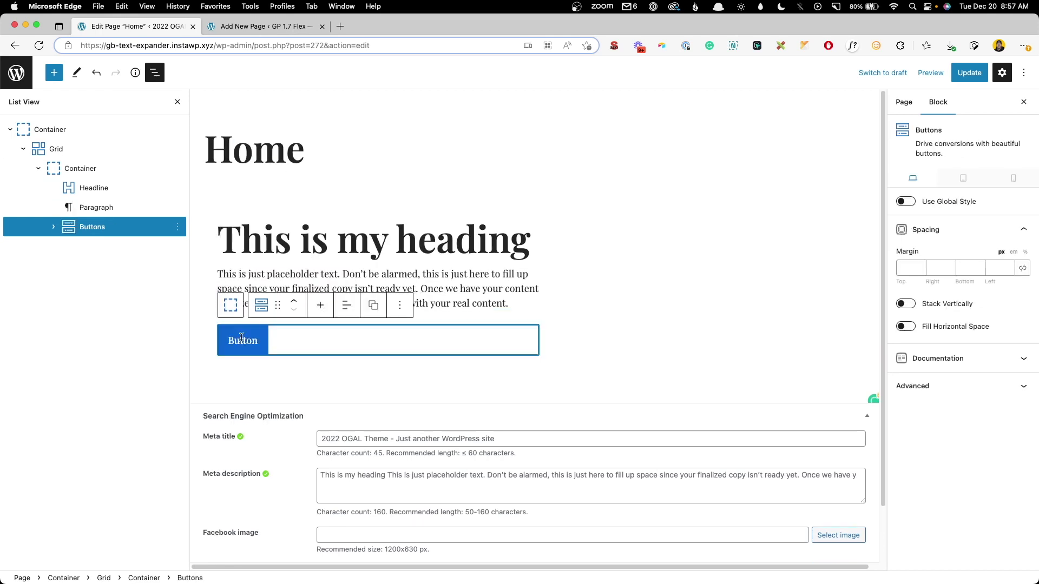
{"action": "left_click", "coordinate": [242, 337]}
{"action": "double_click", "coordinate": [241, 337]}
{"action": "type", "text": "Click He"}
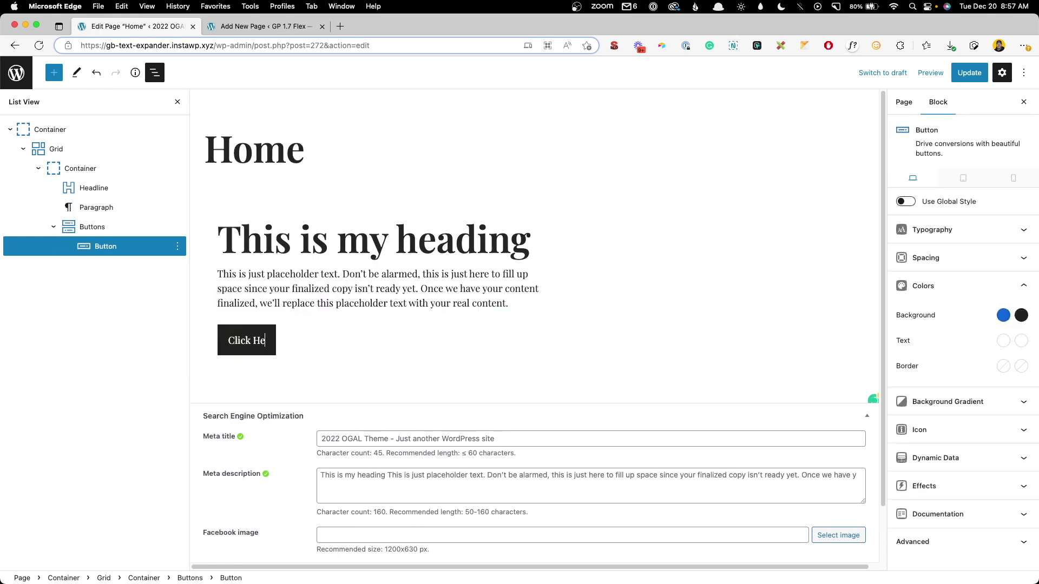
{"action": "type", "text": "re"}
{"action": "left_click", "coordinate": [92, 230]}
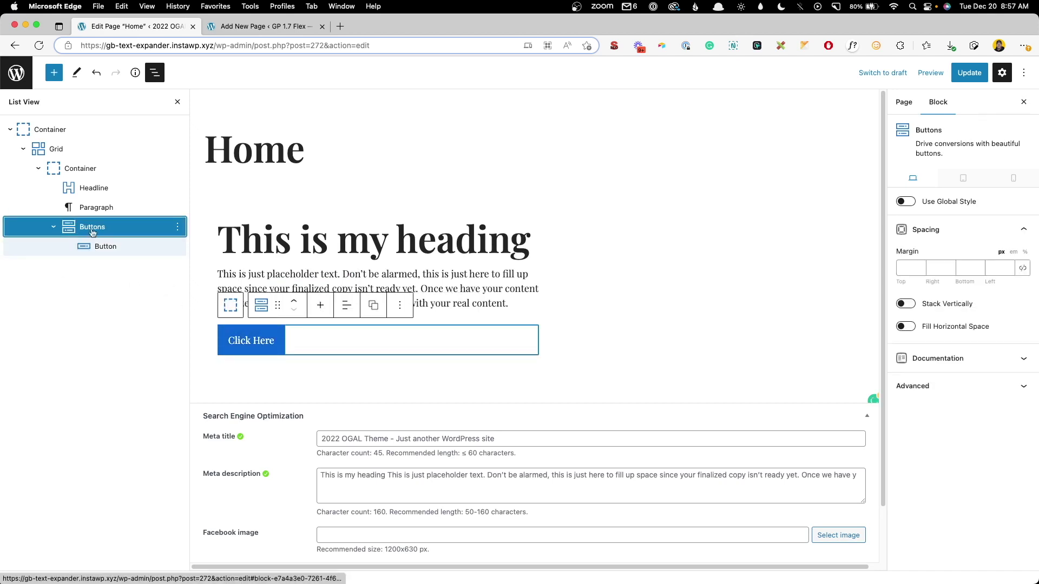
{"action": "left_click", "coordinate": [909, 268]}
{"action": "type", "text": "60"}
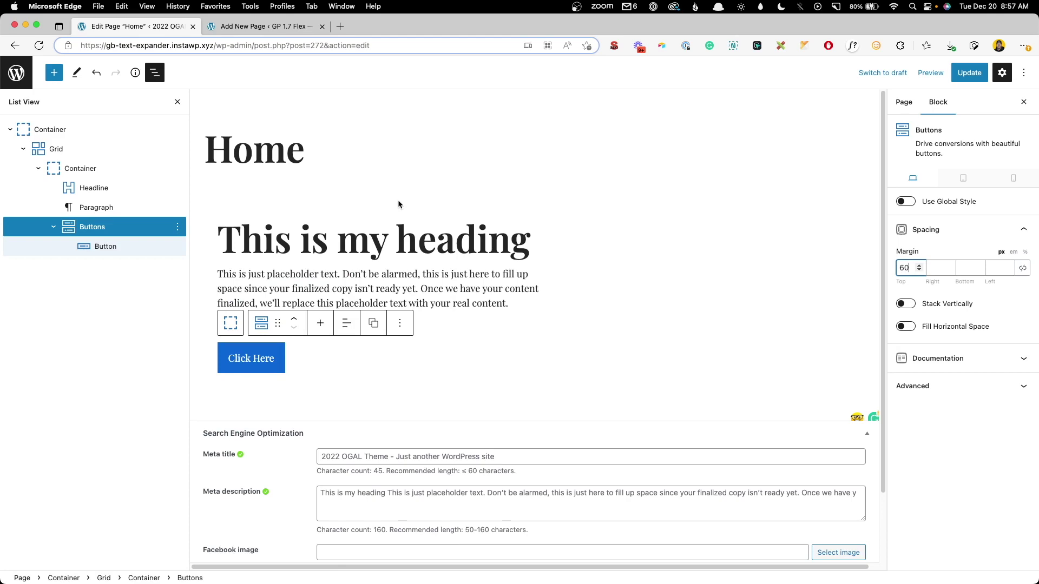
Step: In the tablet preview, make the hero's column 66.6% wide
{"action": "left_click", "coordinate": [94, 187]}
{"action": "left_click", "coordinate": [97, 130]}
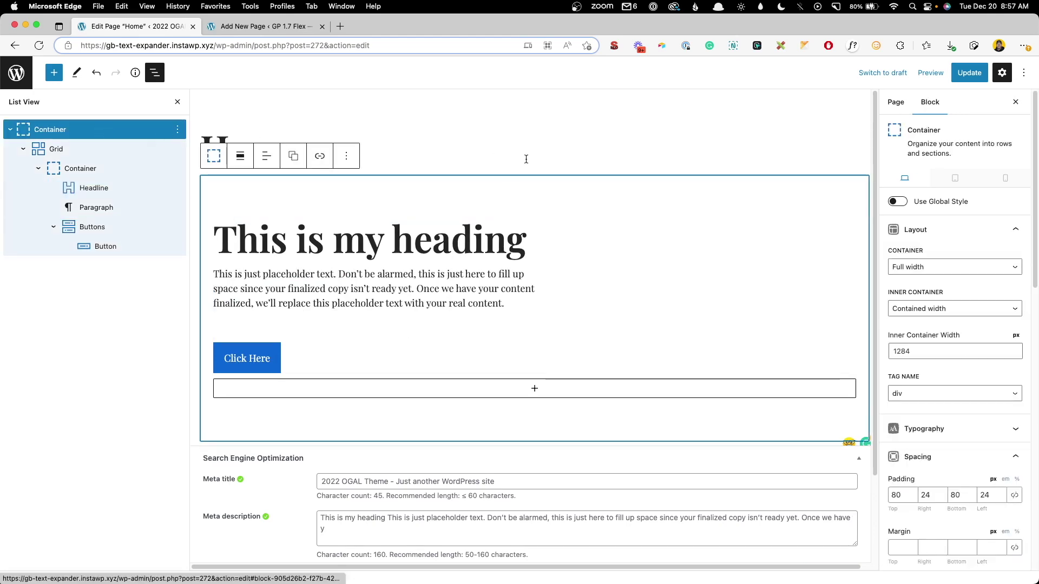
{"action": "left_click", "coordinate": [955, 178]}
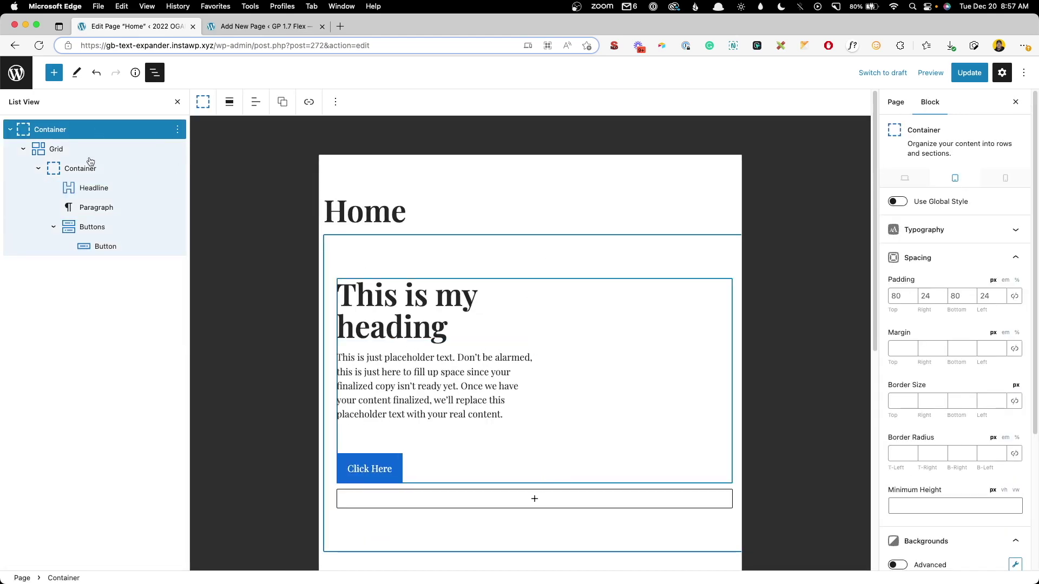
{"action": "left_click", "coordinate": [87, 168]}
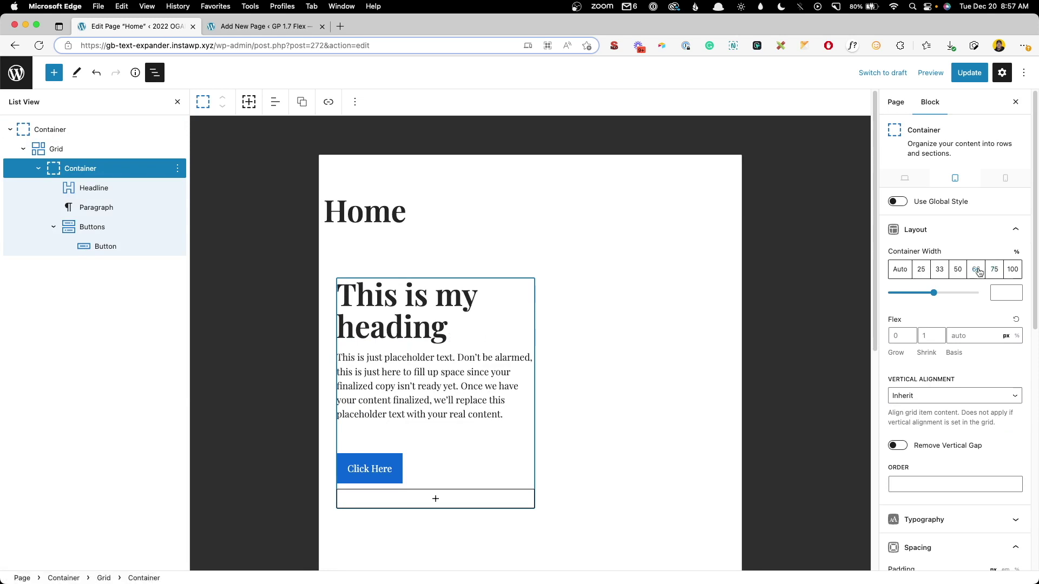
{"action": "left_click", "coordinate": [977, 270]}
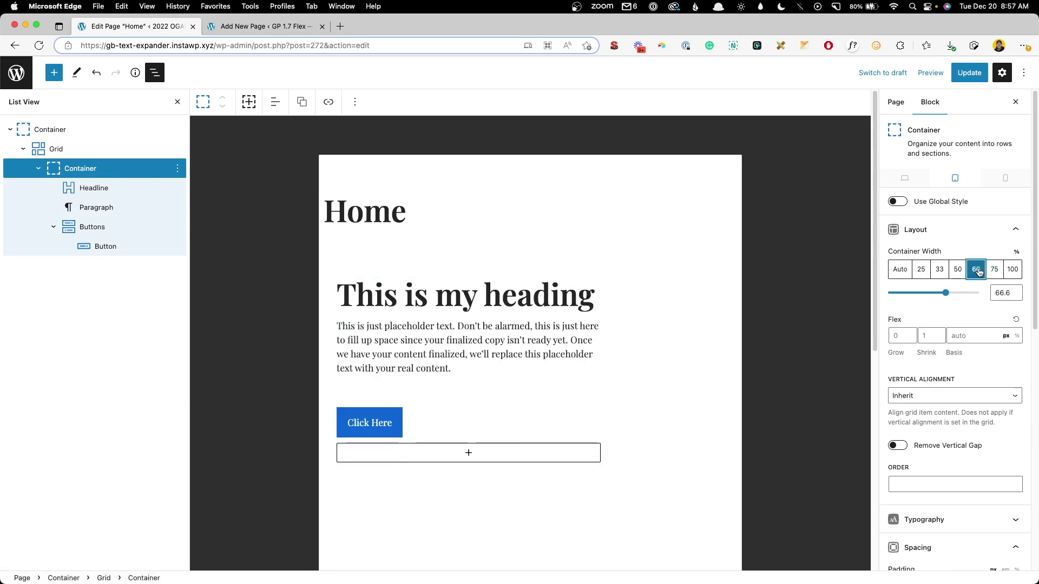
Step: Give the column 16 px left and right padding on mobile, then return to desktop preview
{"action": "left_click", "coordinate": [1005, 179]}
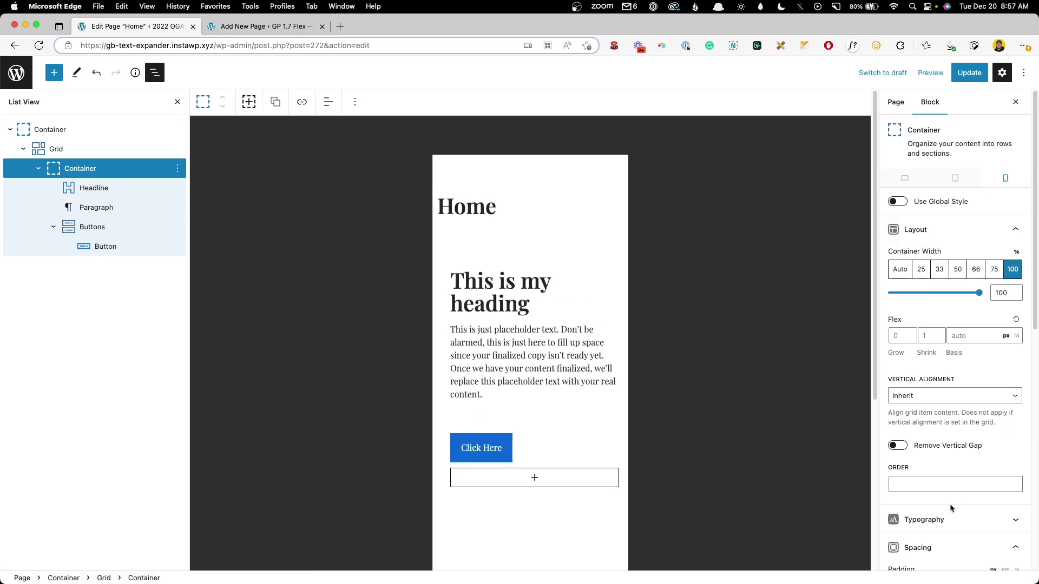
{"action": "scroll", "coordinate": [929, 439], "scroll_direction": "down", "scroll_amount": 5}
{"action": "left_click", "coordinate": [931, 360]}
{"action": "type", "text": "16"}
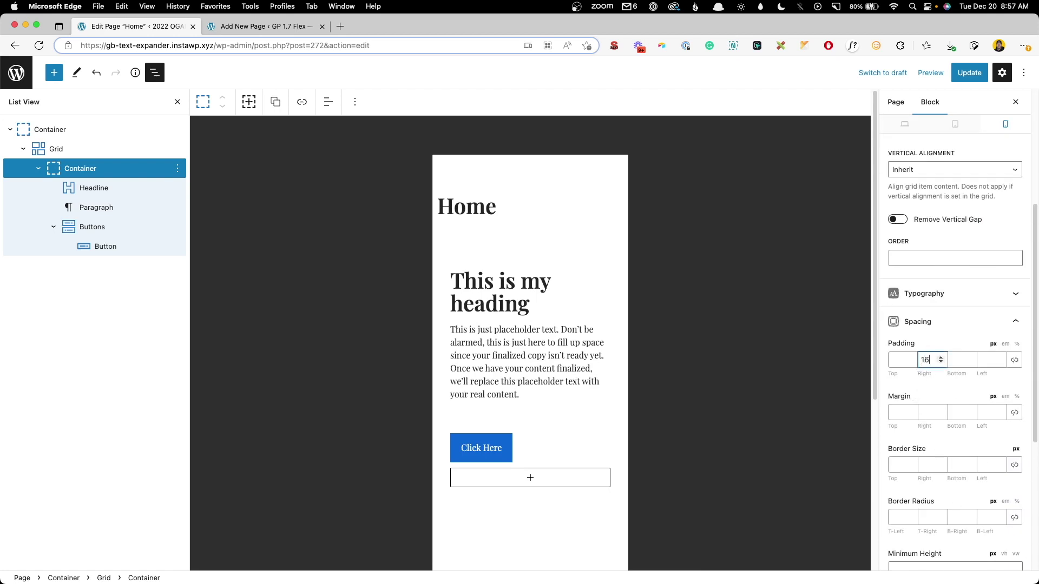
{"action": "left_click", "coordinate": [984, 359]}
{"action": "type", "text": "16"}
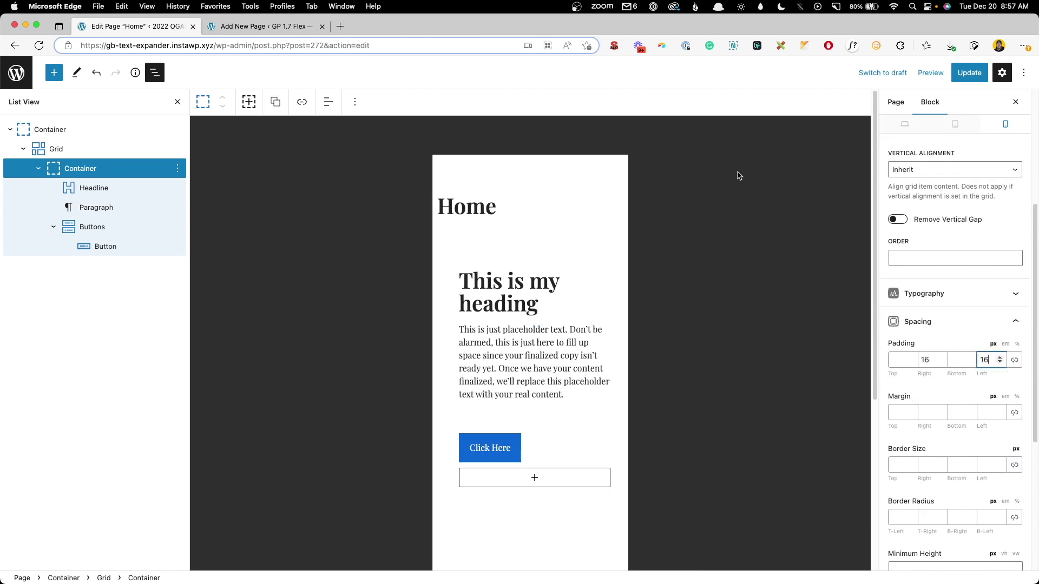
{"action": "left_click", "coordinate": [100, 124]}
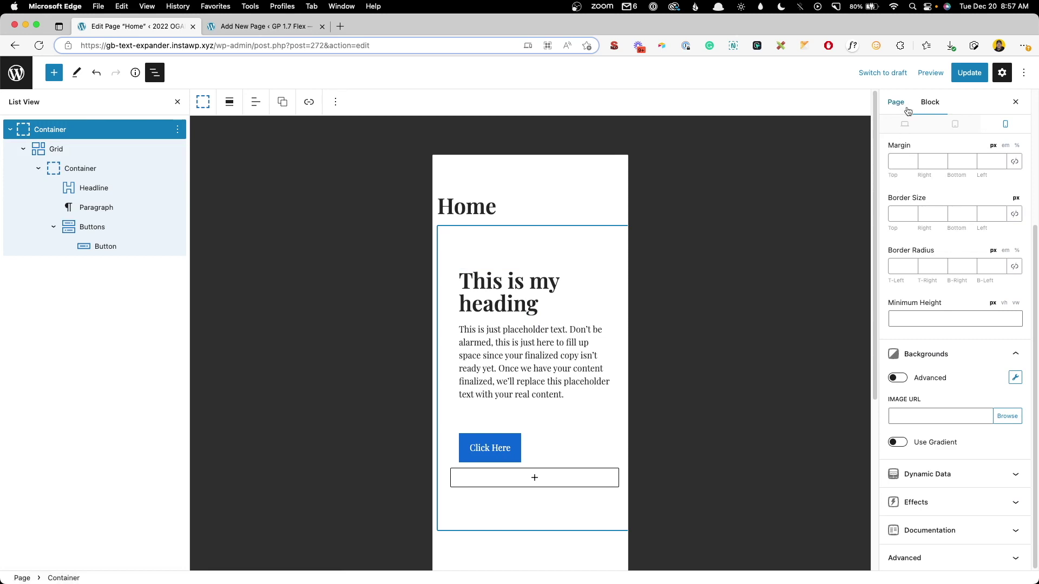
{"action": "left_click", "coordinate": [904, 124]}
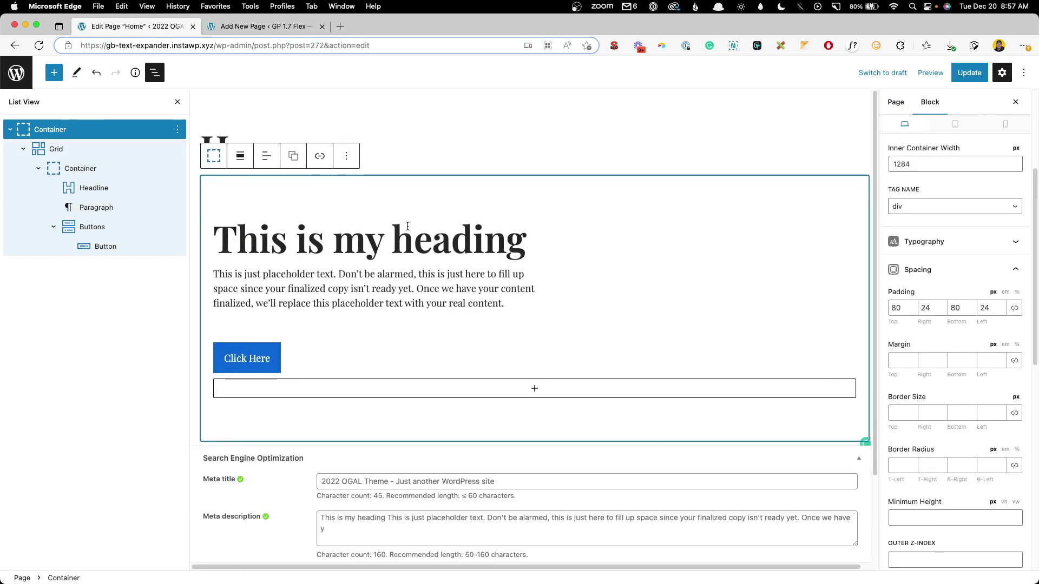
Step: Copy the whole hero Container block and add a new empty snippet in TextExpander
{"action": "left_click", "coordinate": [176, 130]}
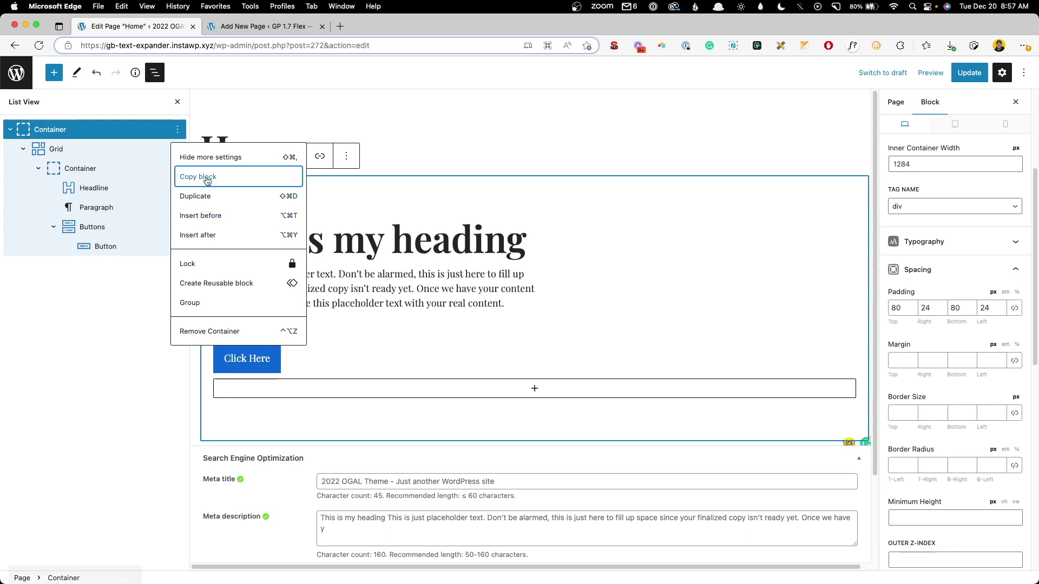
{"action": "left_click", "coordinate": [207, 179]}
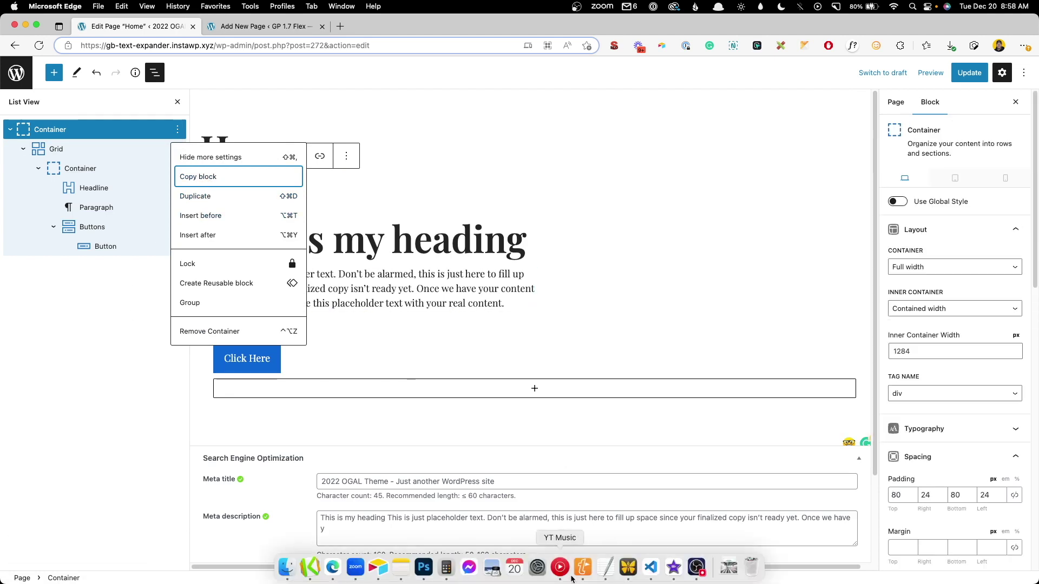
{"action": "left_click", "coordinate": [590, 567]}
{"action": "left_click", "coordinate": [241, 118]}
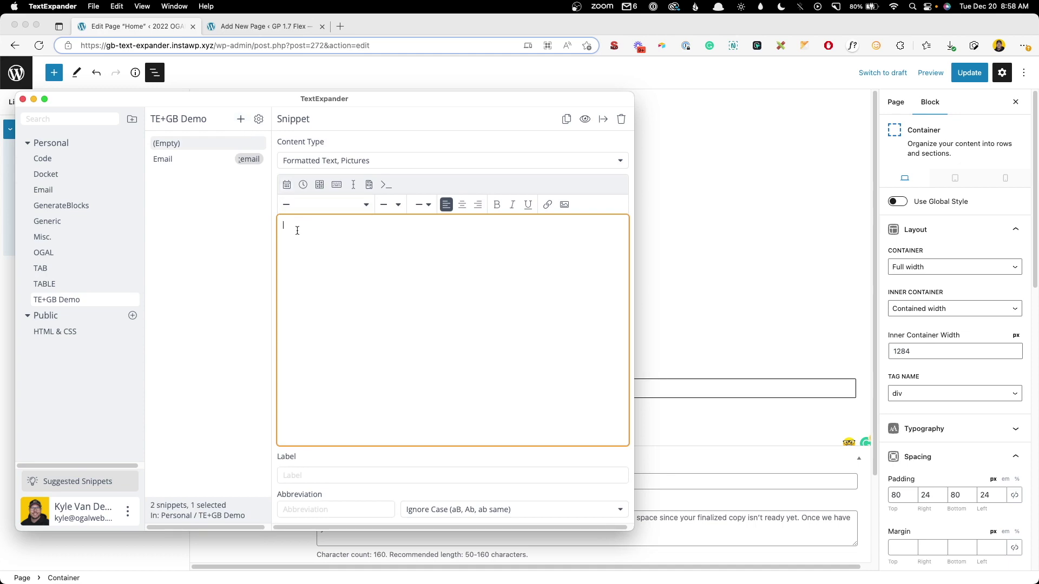
Step: Paste the hero block code into a snippet labelled Demo Hero with abbreviation ;demo-hero
{"action": "key", "text": "super+v"}
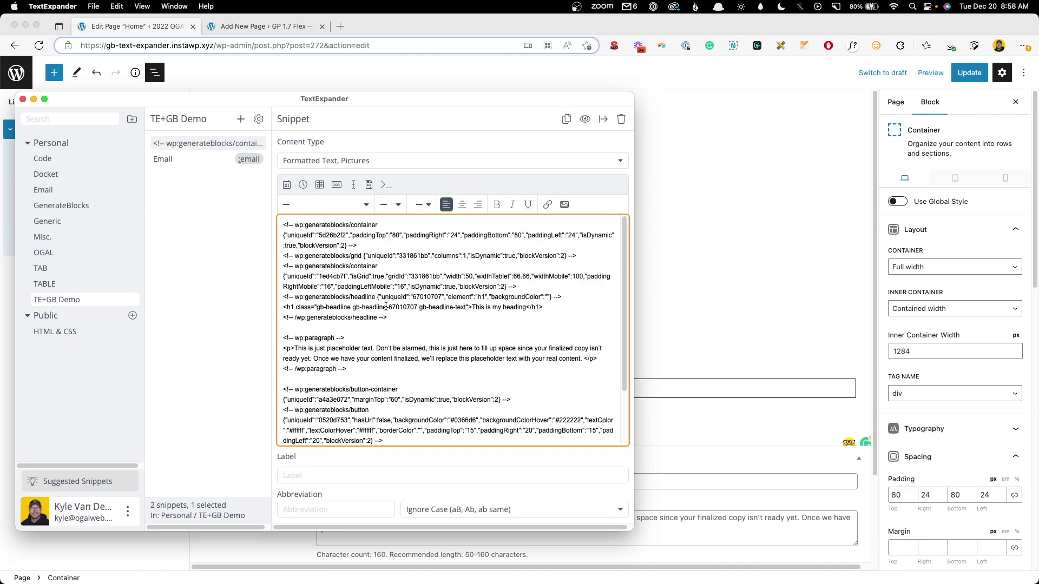
{"action": "left_click", "coordinate": [341, 474]}
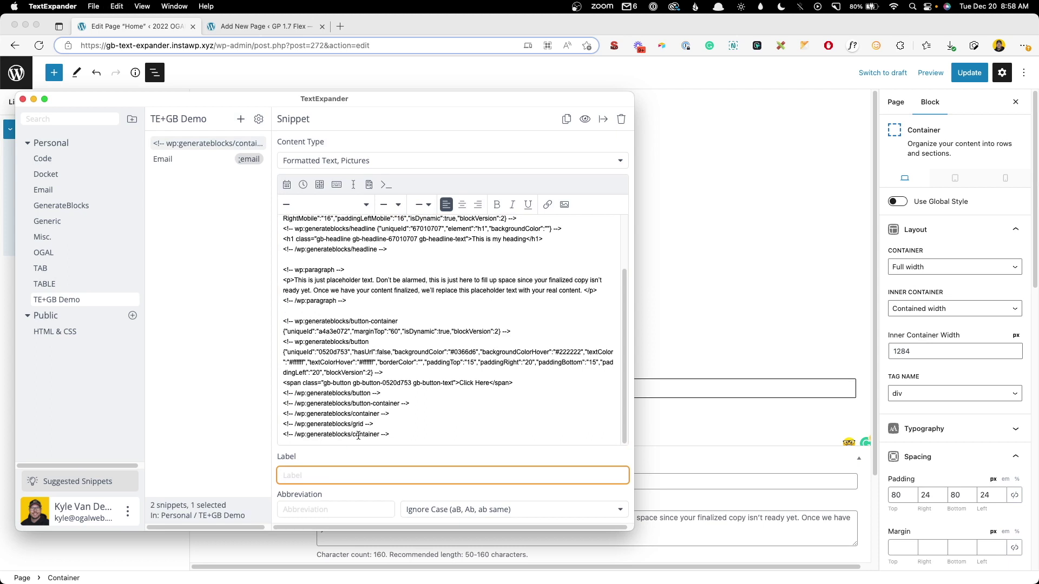
{"action": "type", "text": "Demo Hero"}
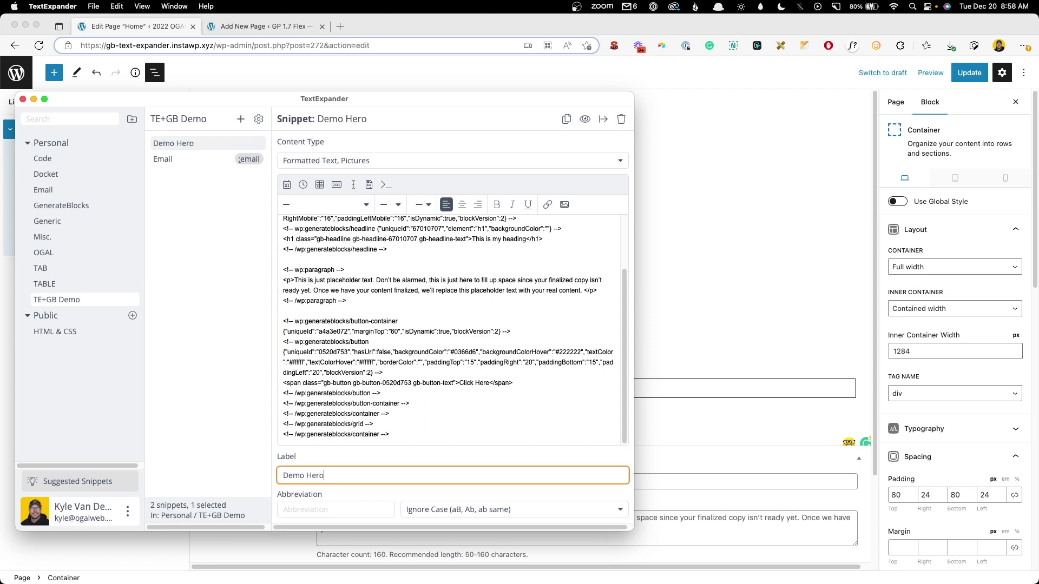
{"action": "key", "text": "Tab"}
{"action": "type", "text": ";demo-"}
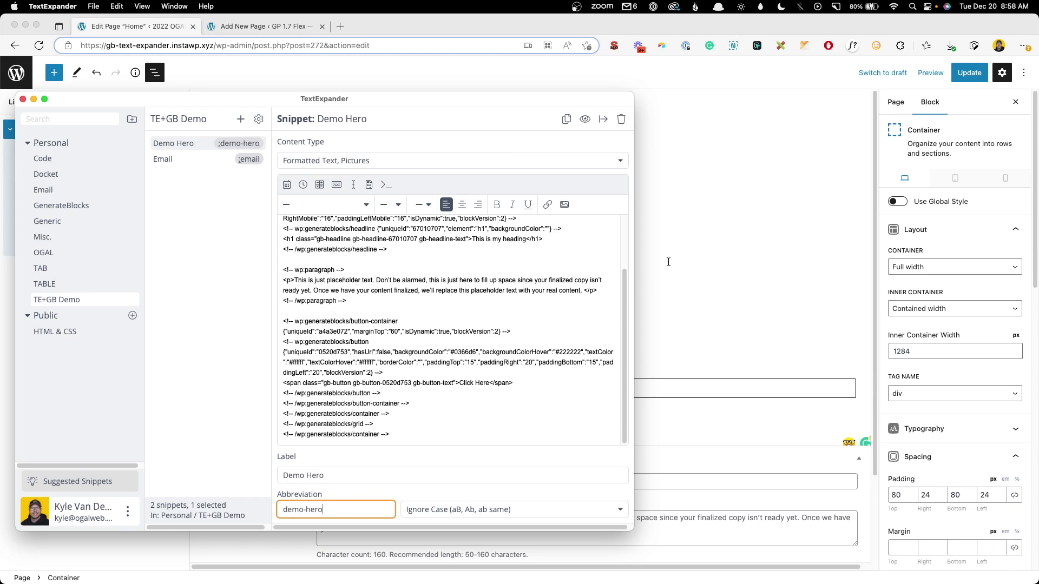
{"action": "key", "text": "super+Tab"}
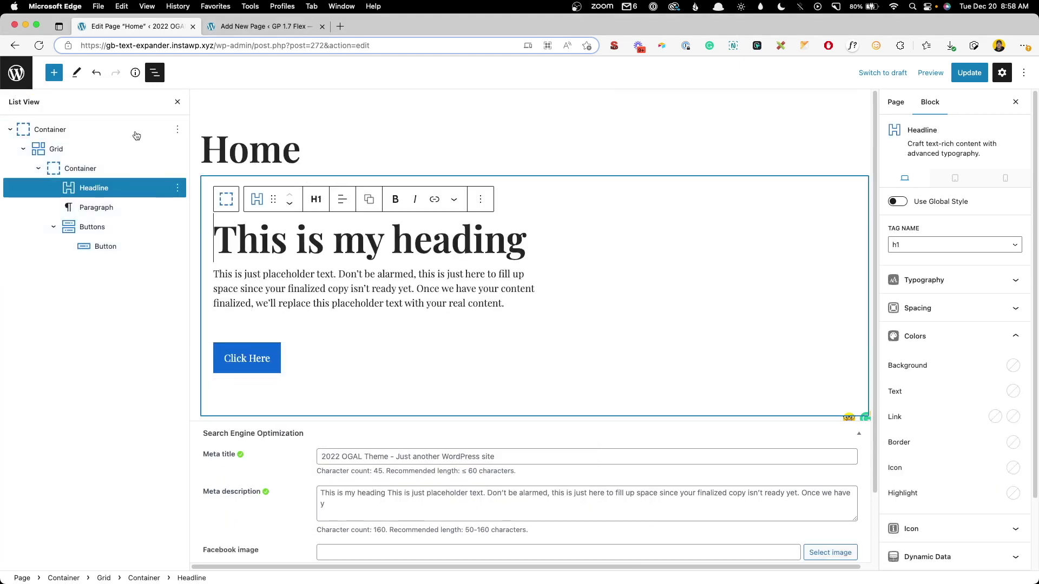
{"action": "left_click", "coordinate": [181, 137]}
Step: Delete the hero Container and type ;demo-hero to expand an identical copy
{"action": "left_click", "coordinate": [178, 130]}
{"action": "left_click", "coordinate": [193, 333]}
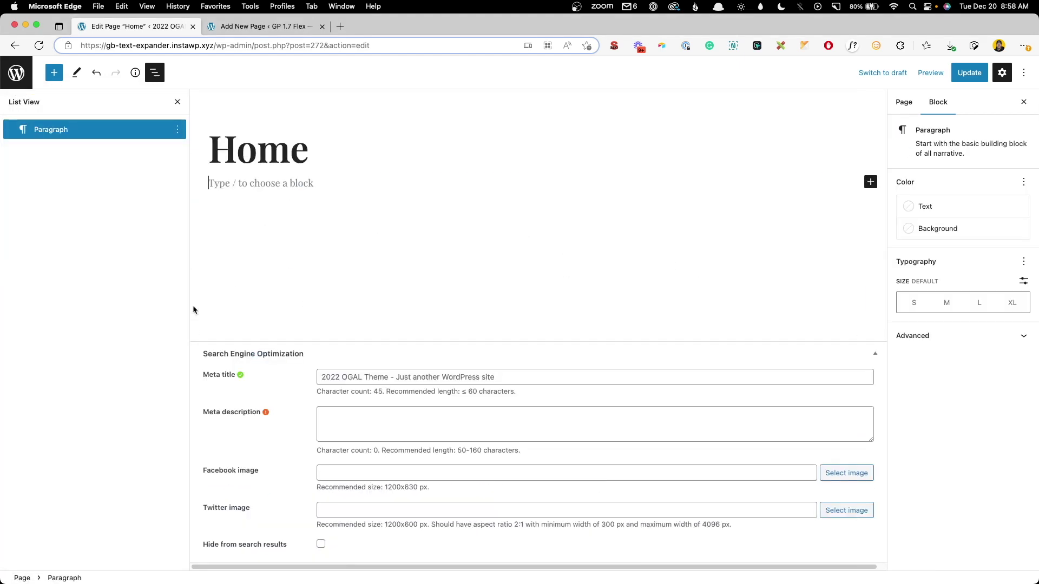
{"action": "type", "text": ";"}
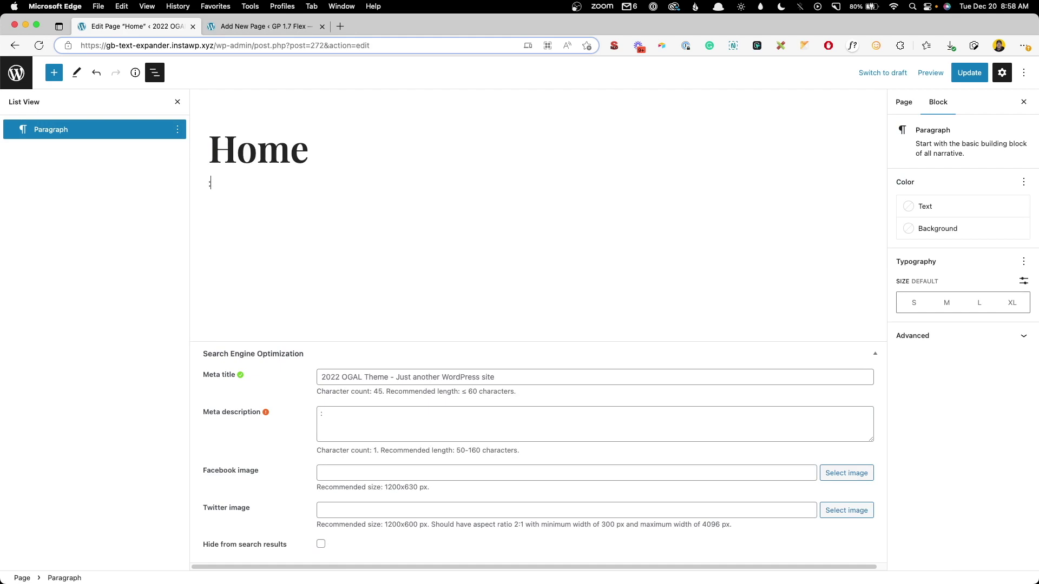
{"action": "type", "text": "demo-1"}
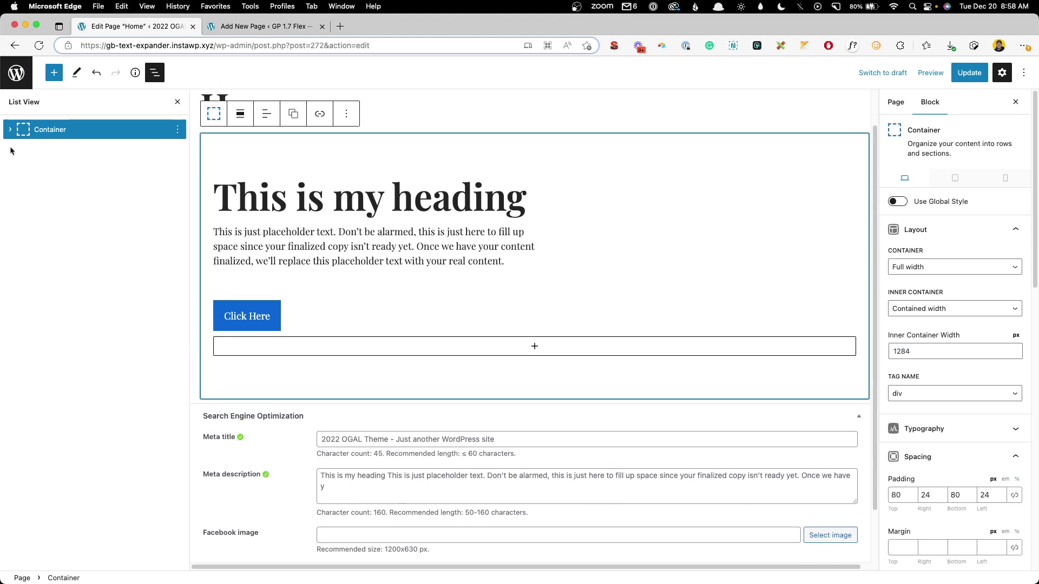
Step: Expand the hero's structure in List View and check it at mobile, tablet and desktop widths
{"action": "left_click", "coordinate": [9, 130]}
{"action": "left_click", "coordinate": [23, 149]}
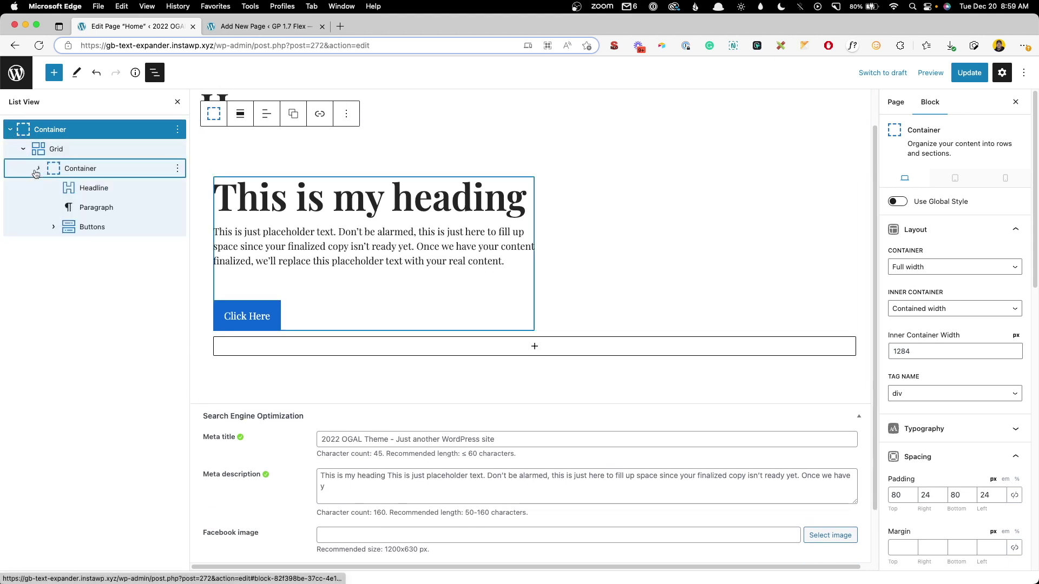
{"action": "left_click", "coordinate": [998, 180]}
{"action": "left_click", "coordinate": [955, 181]}
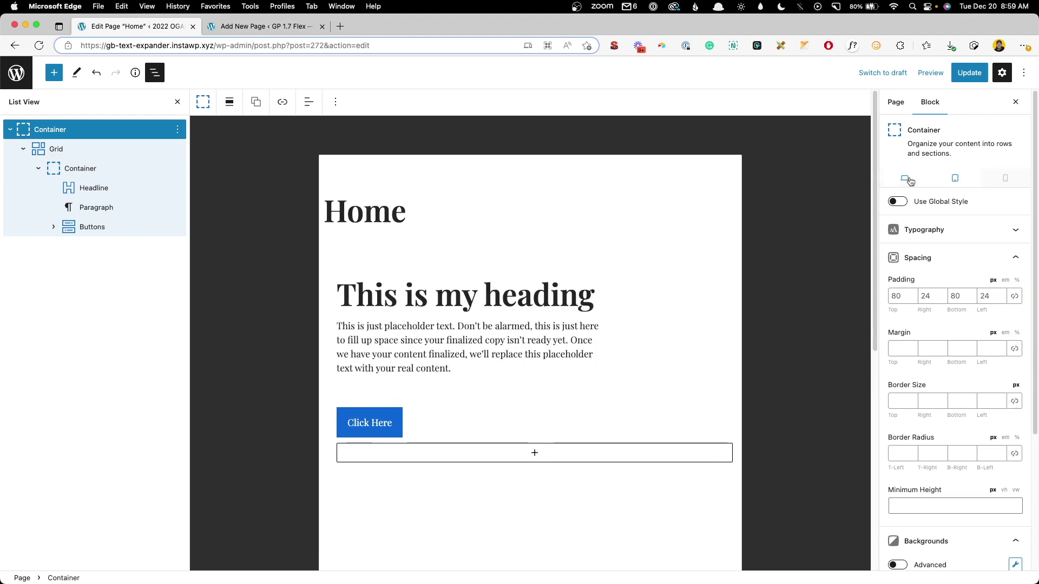
{"action": "left_click", "coordinate": [910, 180]}
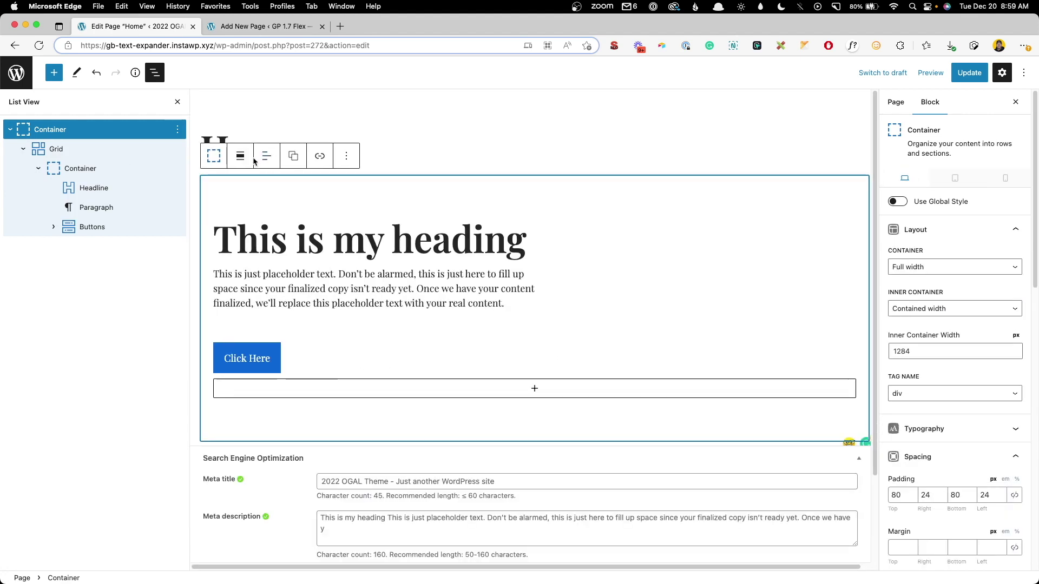
{"action": "left_click", "coordinate": [177, 130]}
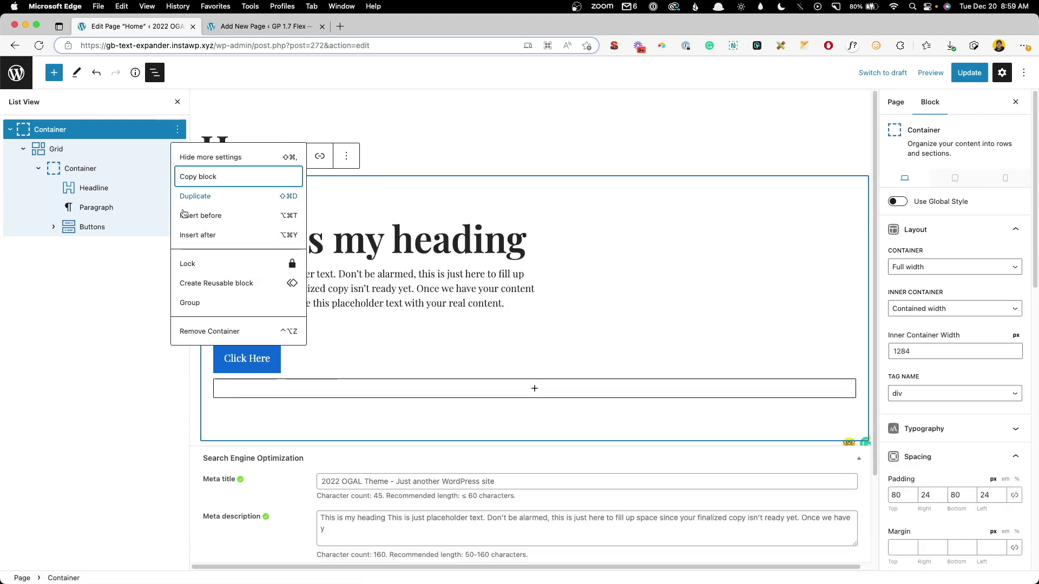
Step: Replace the old hero with the 'This is a Headline.' hero expanded from :hero
{"action": "left_click", "coordinate": [195, 332]}
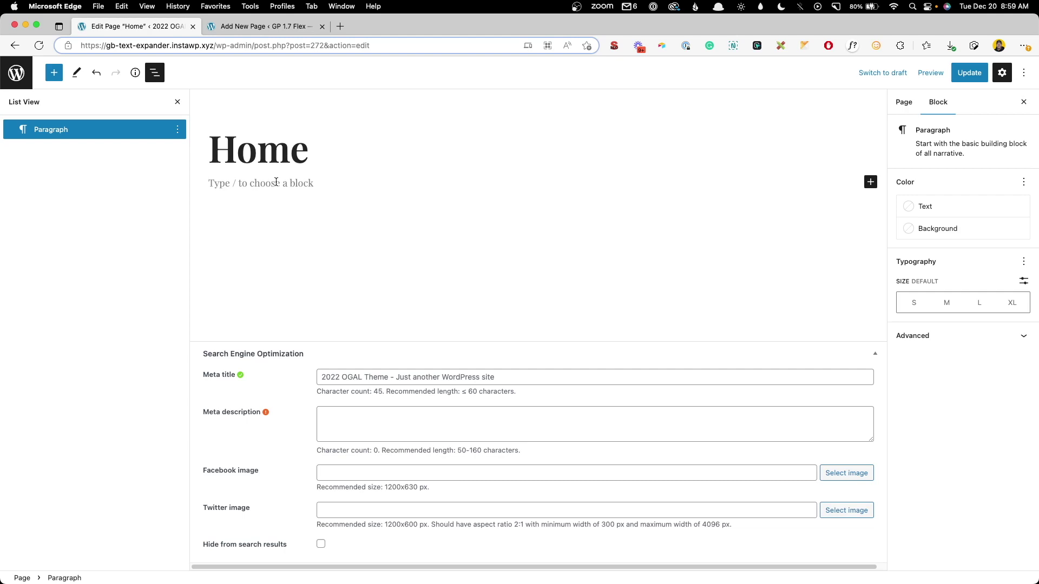
{"action": "key", "text": "super+z"}
{"action": "key", "text": "super+z"}
{"action": "key", "text": "super+z"}
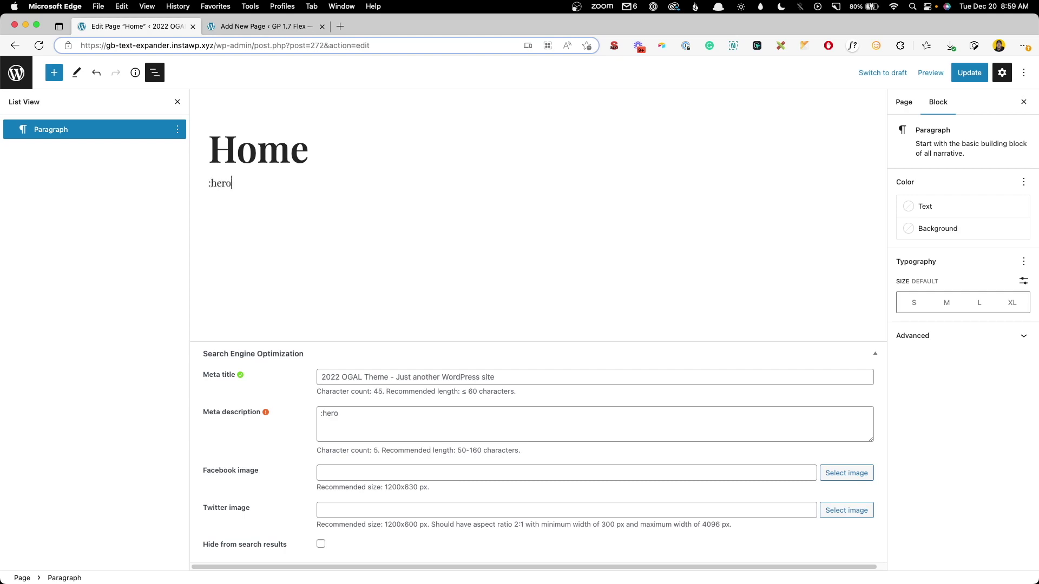
{"action": "key", "text": "Return"}
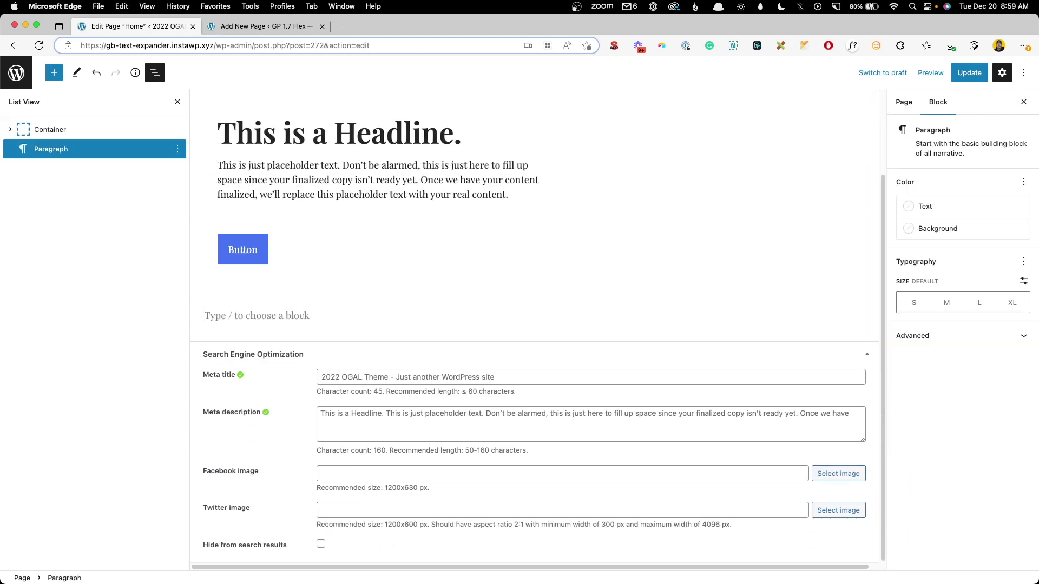
Step: Expand the five-logo strip and the ;checkerboard sections below the hero
{"action": "type", "text": "Sup"}
{"action": "key", "text": "super+z"}
{"action": "key", "text": "super+v"}
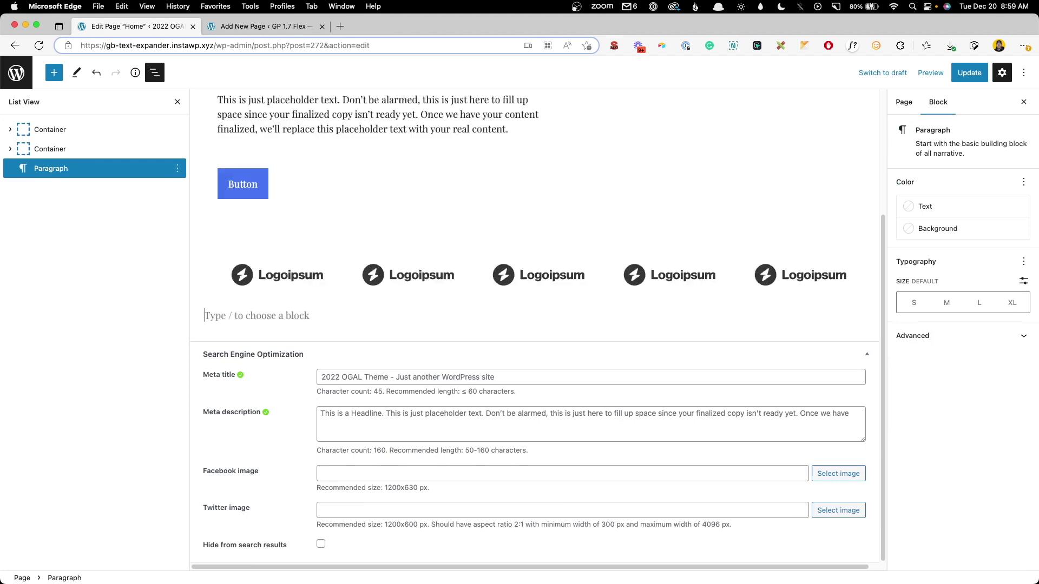
{"action": "type", "text": ";"}
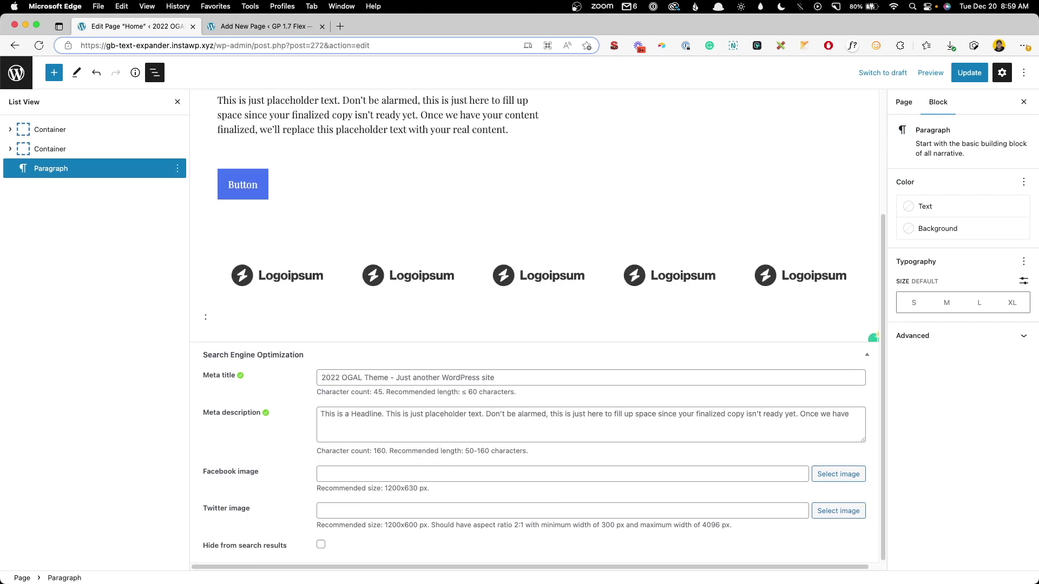
{"action": "type", "text": "checkerboar"}
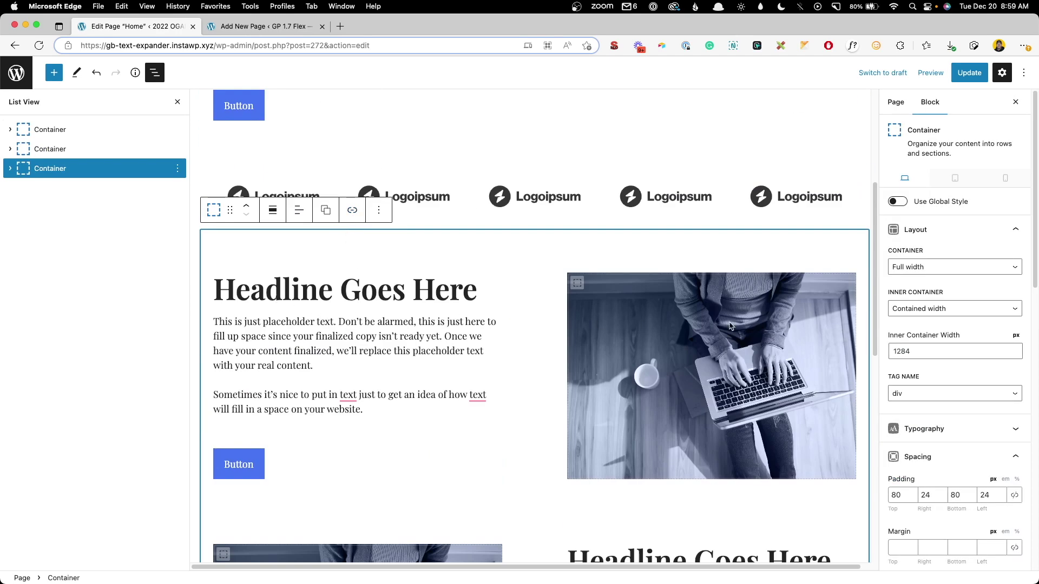
Step: Check the checkerboard rows at tablet and mobile widths, then add an empty block at the end
{"action": "scroll", "coordinate": [730, 327], "scroll_direction": "down", "scroll_amount": 3}
{"action": "scroll", "coordinate": [448, 366], "scroll_direction": "down", "scroll_amount": 4}
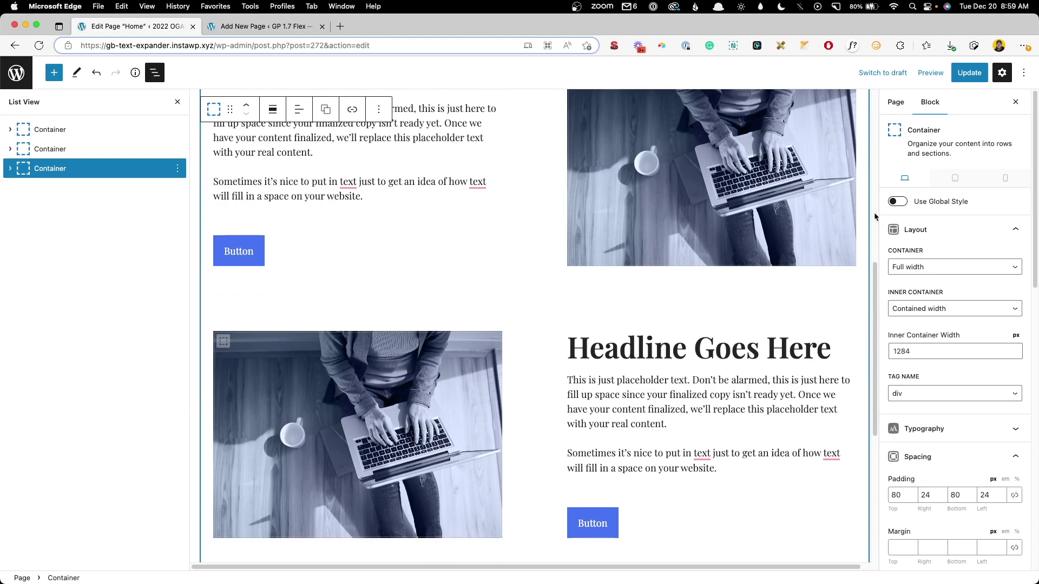
{"action": "left_click", "coordinate": [954, 180]}
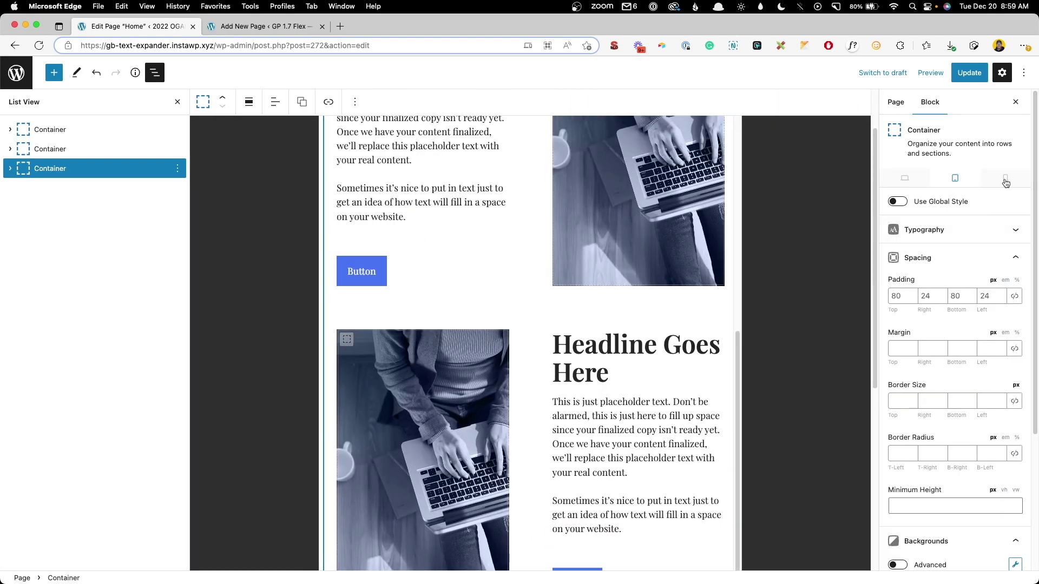
{"action": "left_click", "coordinate": [1005, 179]}
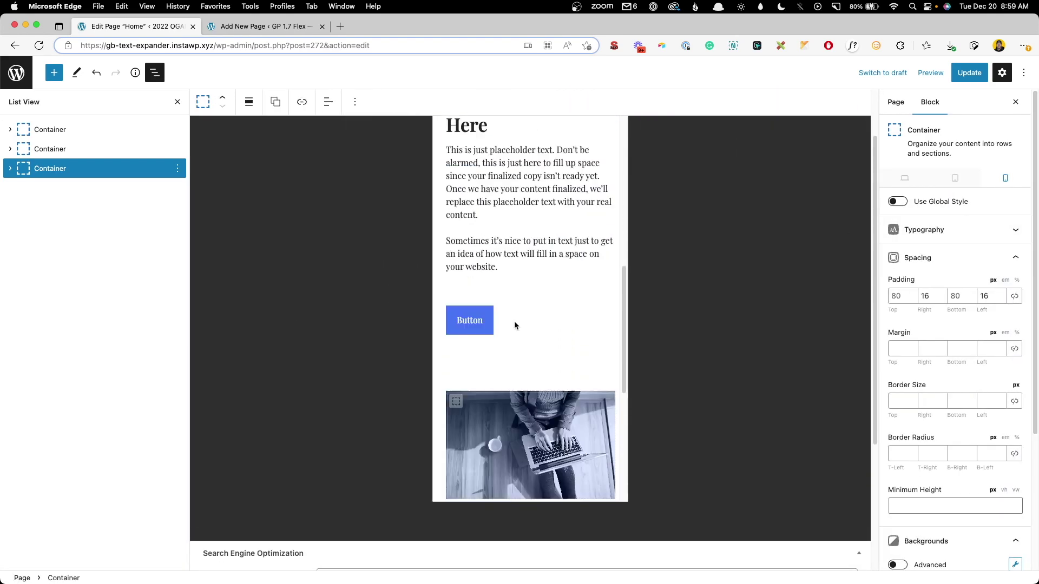
{"action": "left_click", "coordinate": [904, 178]}
{"action": "scroll", "coordinate": [574, 220], "scroll_direction": "down", "scroll_amount": 15}
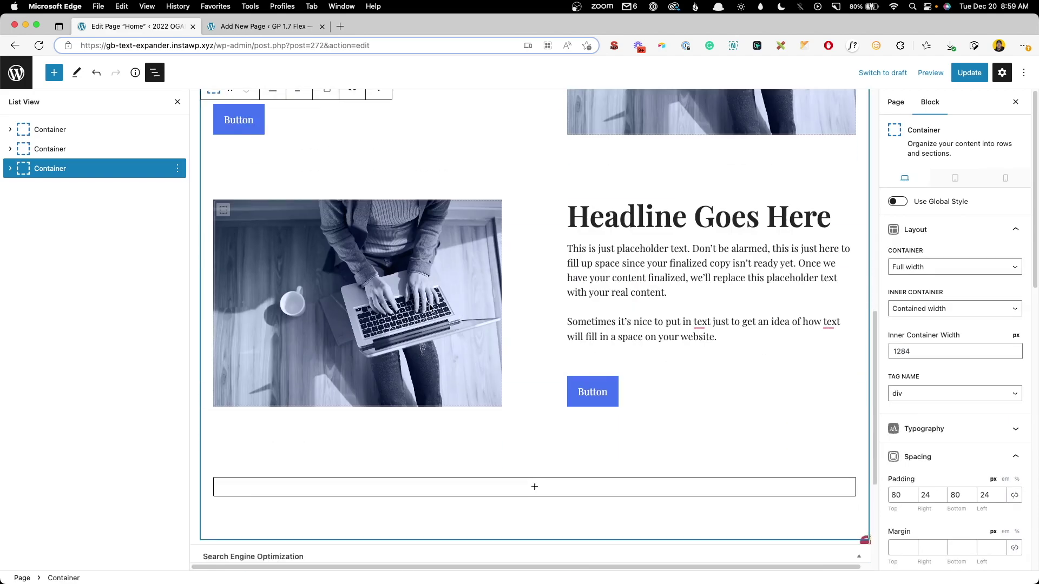
{"action": "left_click", "coordinate": [339, 335]}
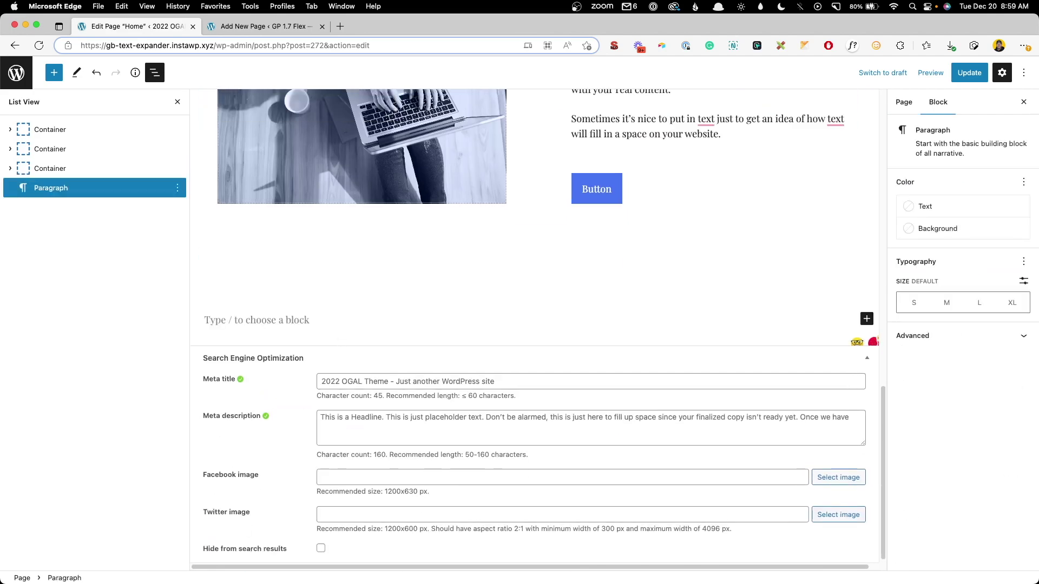
Step: Type the :ct abbreviation in the empty block and scroll through the page to review it
{"action": "type", "text": ":ct"}
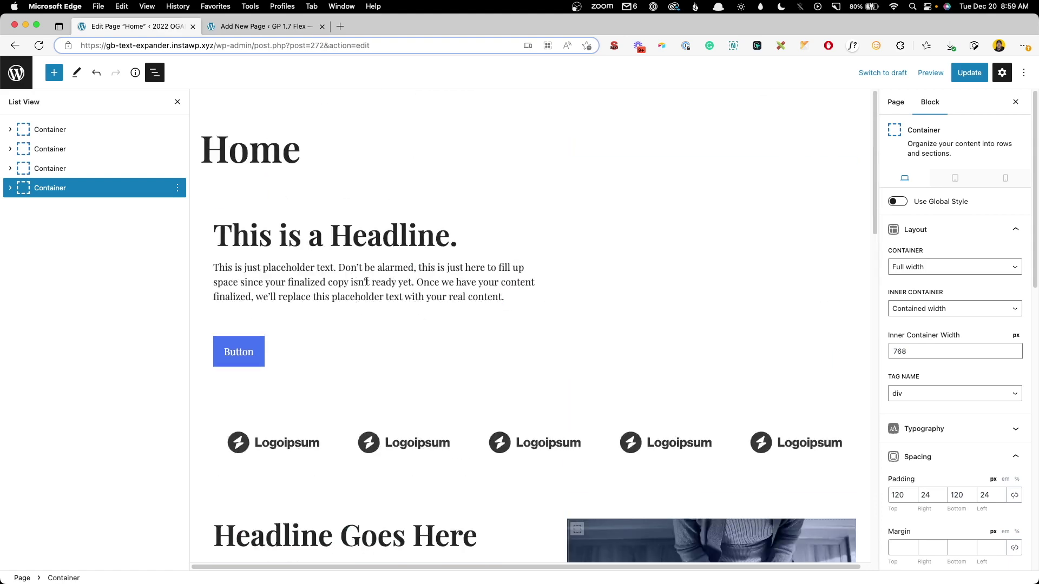
{"action": "scroll", "coordinate": [366, 282], "scroll_direction": "down", "scroll_amount": 6}
{"action": "scroll", "coordinate": [405, 420], "scroll_direction": "down", "scroll_amount": 4}
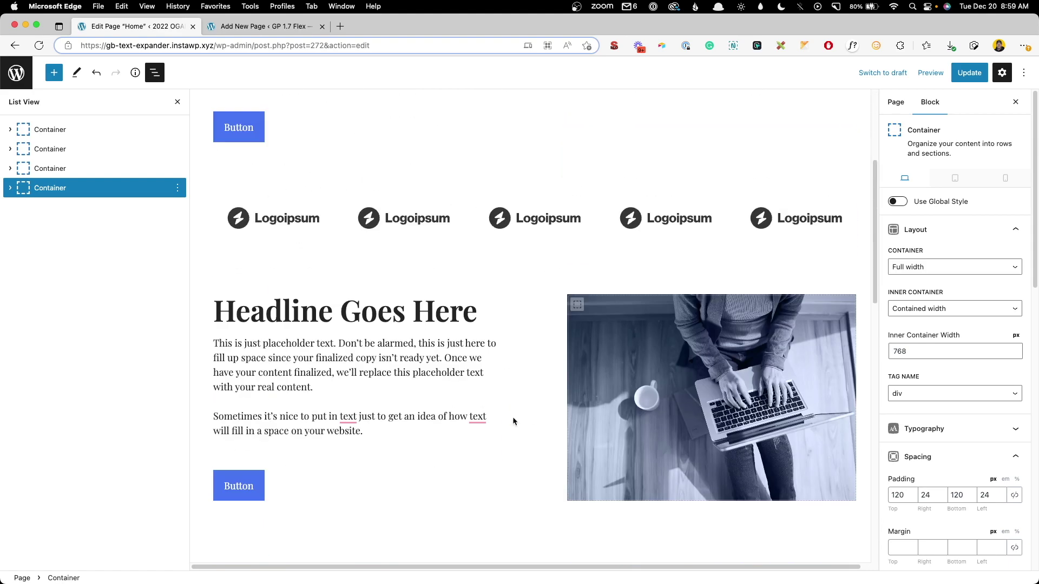
{"action": "scroll", "coordinate": [513, 420], "scroll_direction": "down", "scroll_amount": 10}
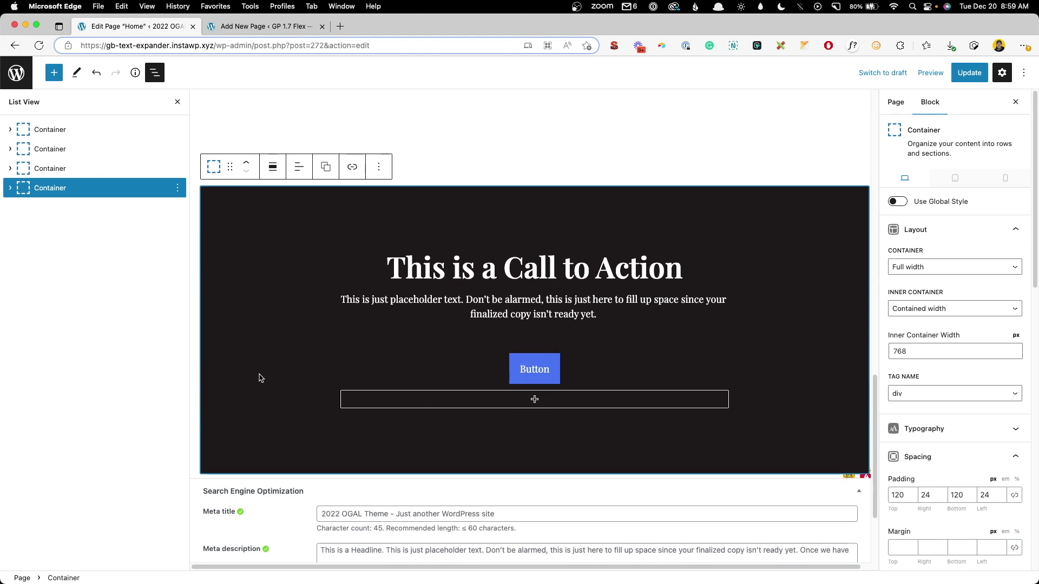
{"action": "scroll", "coordinate": [213, 352], "scroll_direction": "up", "scroll_amount": 1}
{"action": "scroll", "coordinate": [212, 352], "scroll_direction": "up", "scroll_amount": 20}
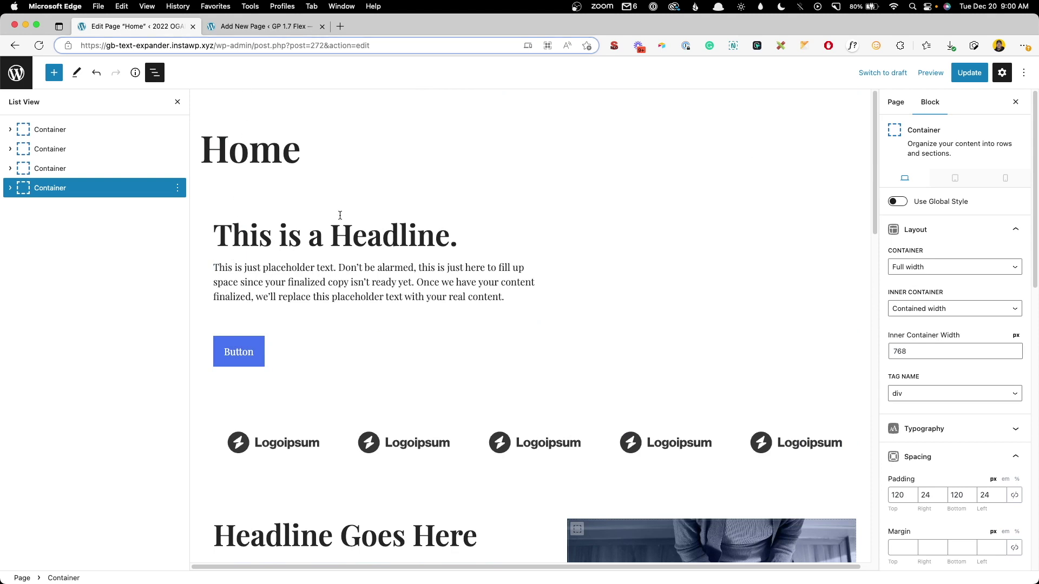
Step: Select the Home page title, then go to the empty Demo page on the GP 1.7 Flex site
{"action": "double_click", "coordinate": [215, 154]}
{"action": "left_click", "coordinate": [306, 153]}
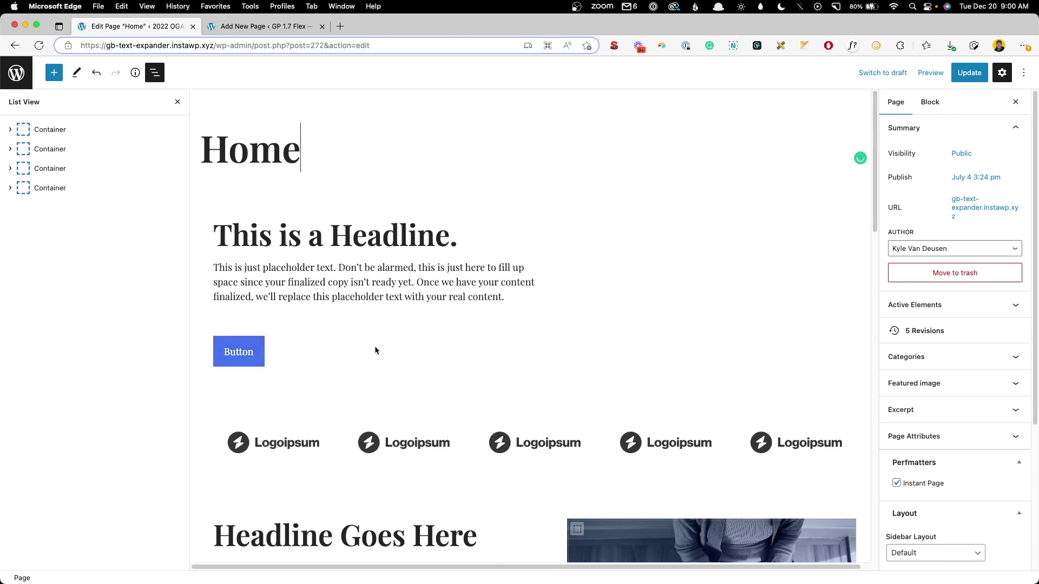
{"action": "left_click", "coordinate": [246, 27]}
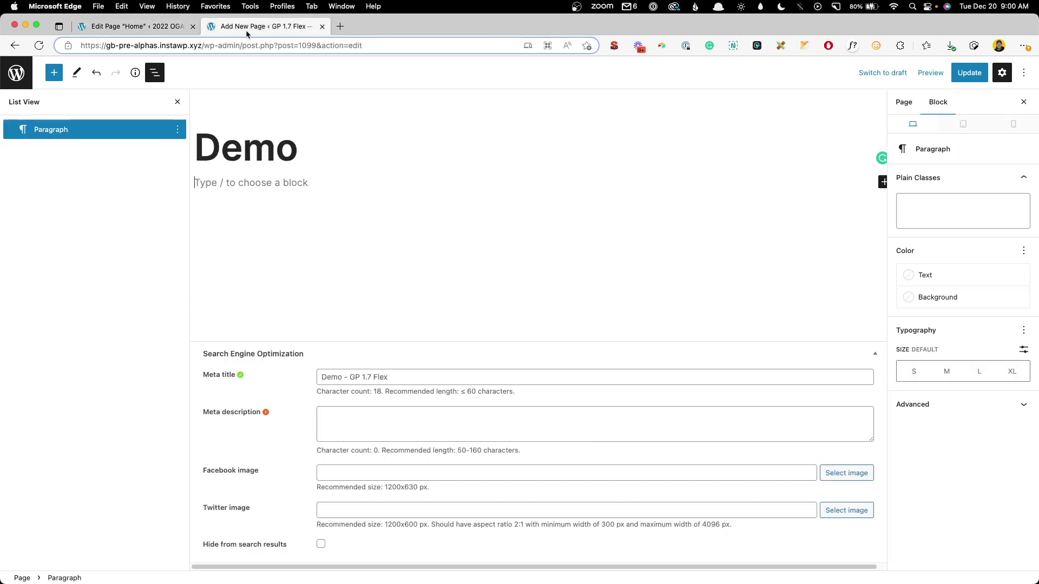
Step: Expand the hero abbreviation into the empty paragraph on the Demo page
{"action": "left_click", "coordinate": [235, 182]}
{"action": "key", "text": "super+v"}
{"action": "scroll", "coordinate": [604, 144], "scroll_direction": "up", "scroll_amount": 3}
Step: Inspect the expanded hero's headline and red button background colour, then return to the Home page
{"action": "left_click_drag", "start_coordinate": [245, 226], "coordinate": [458, 227]}
{"action": "left_click", "coordinate": [440, 231]}
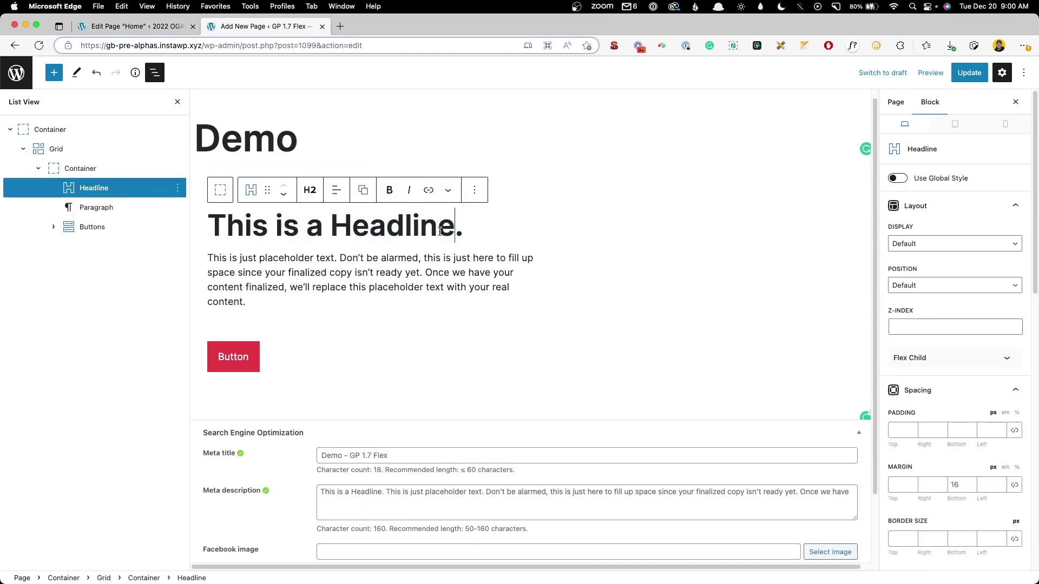
{"action": "left_click", "coordinate": [349, 356]}
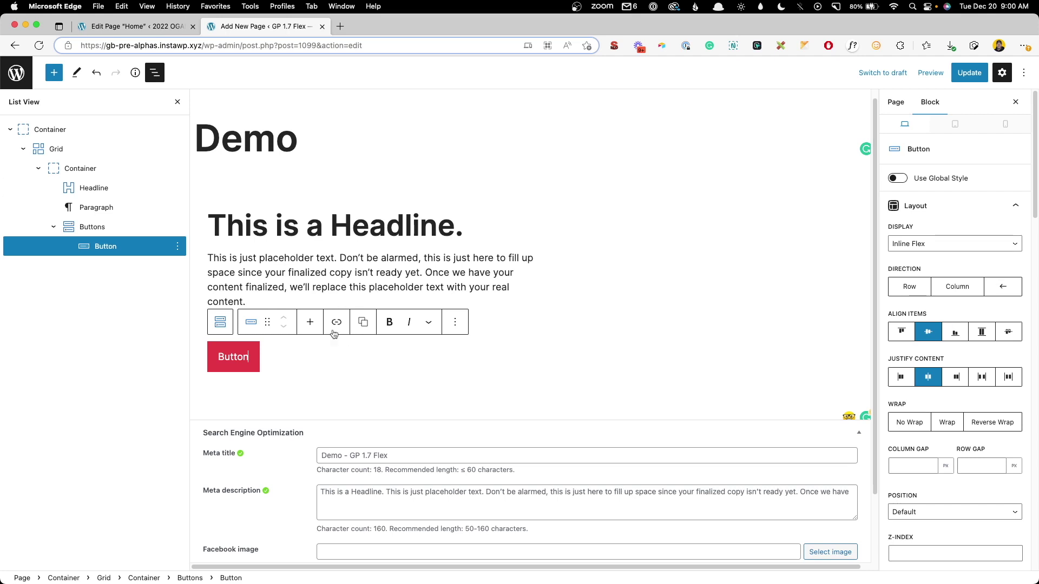
{"action": "left_click", "coordinate": [273, 364]}
{"action": "left_click", "coordinate": [233, 357]}
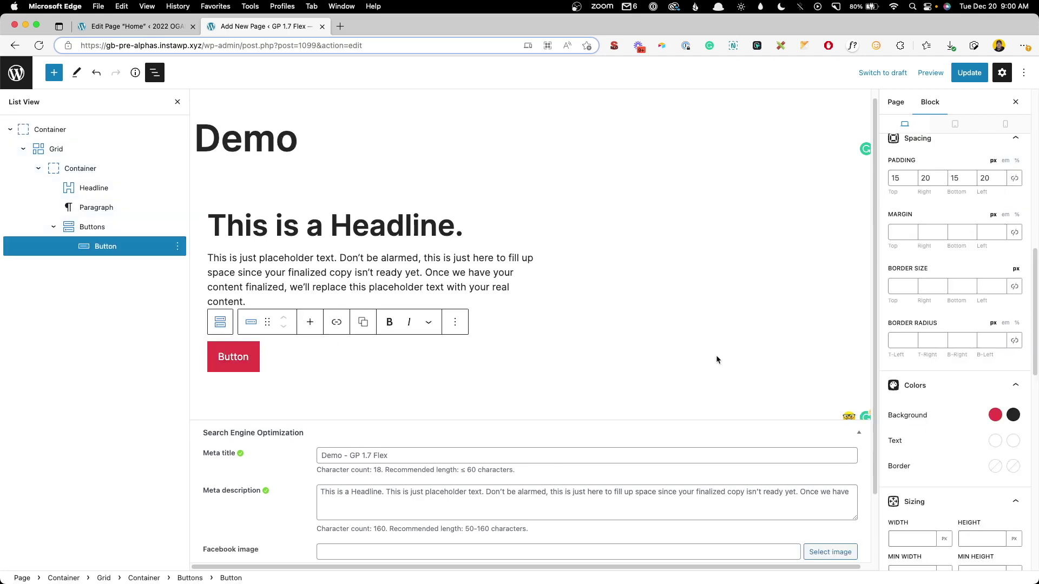
{"action": "left_click", "coordinate": [995, 415]}
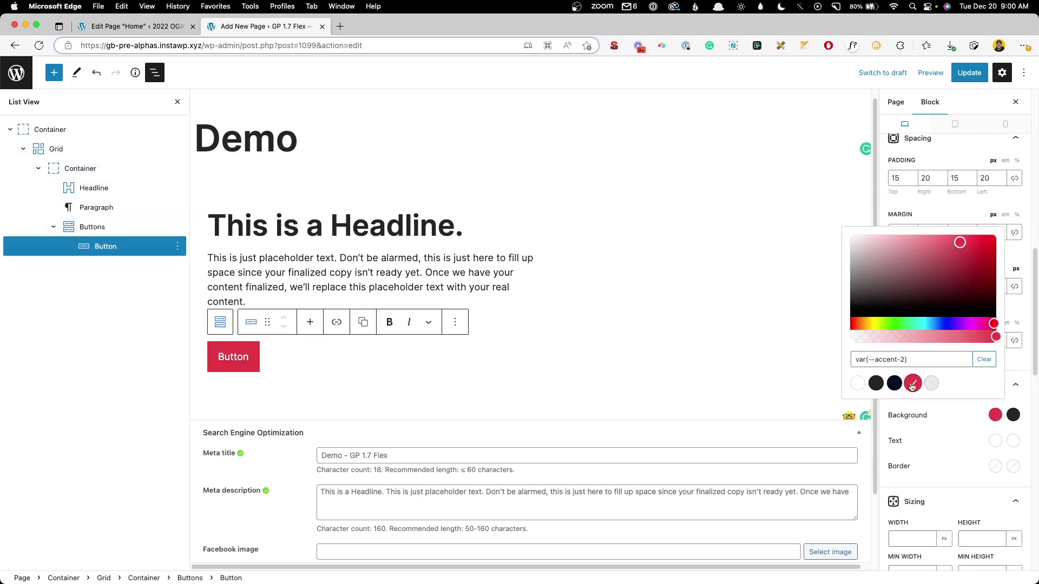
{"action": "key", "text": "ctrl+shift+Tab"}
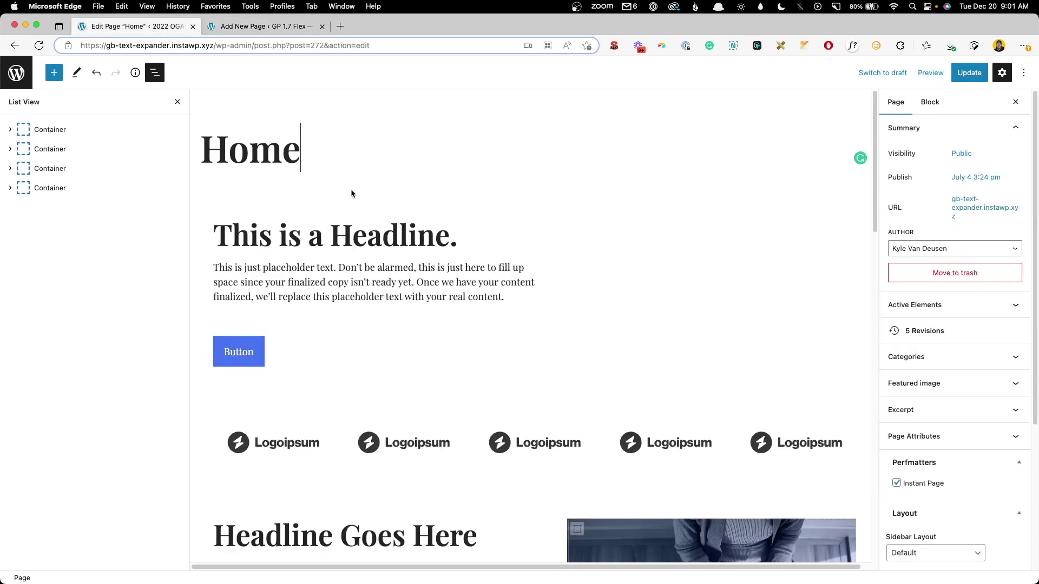
Step: Check the Home button's colour and insert an empty block above 'This is a Headline.'
{"action": "left_click", "coordinate": [1003, 314]}
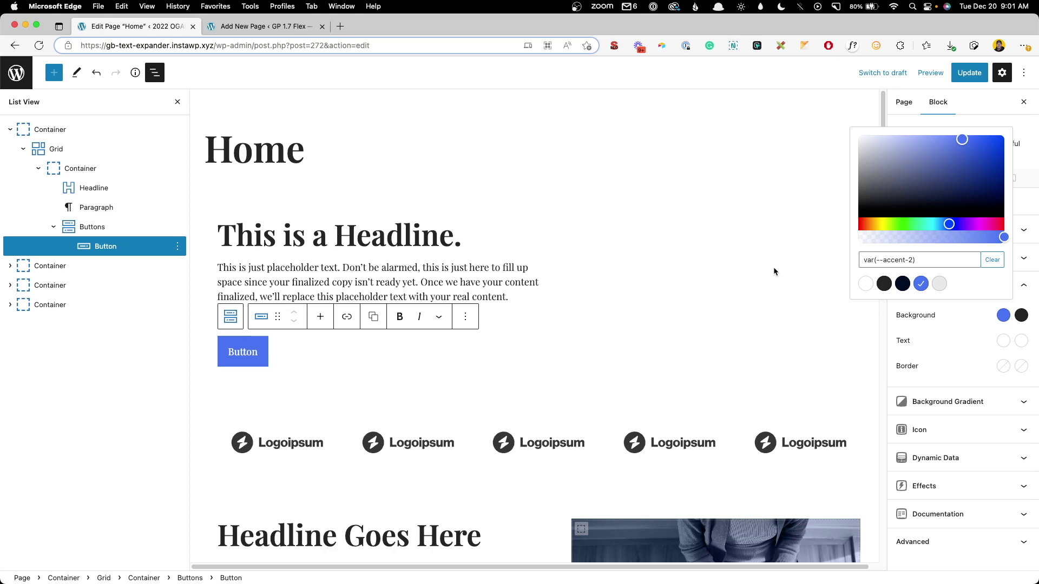
{"action": "left_click", "coordinate": [227, 230]}
{"action": "key", "text": "Return"}
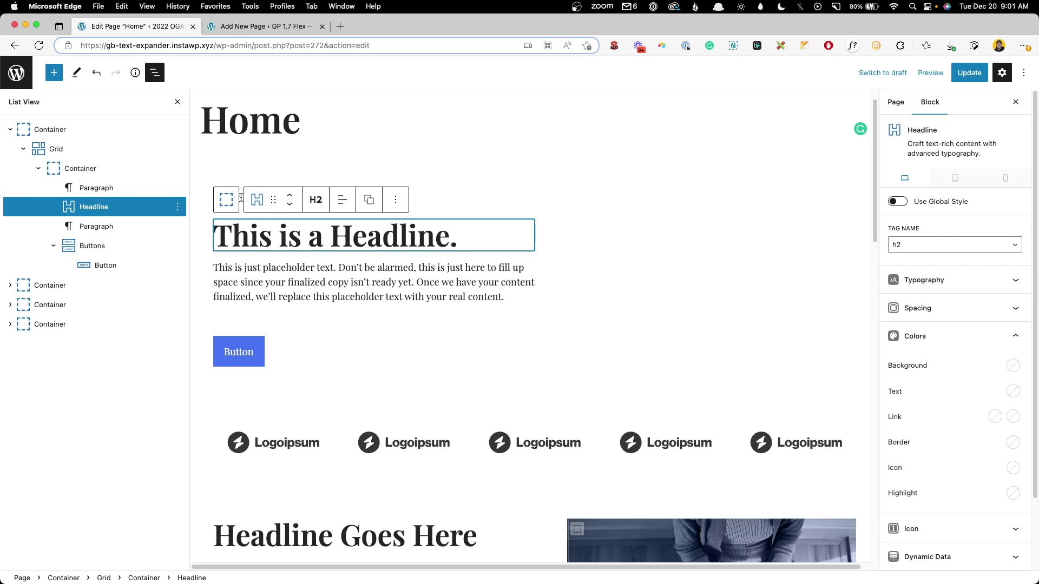
{"action": "left_click", "coordinate": [307, 201]}
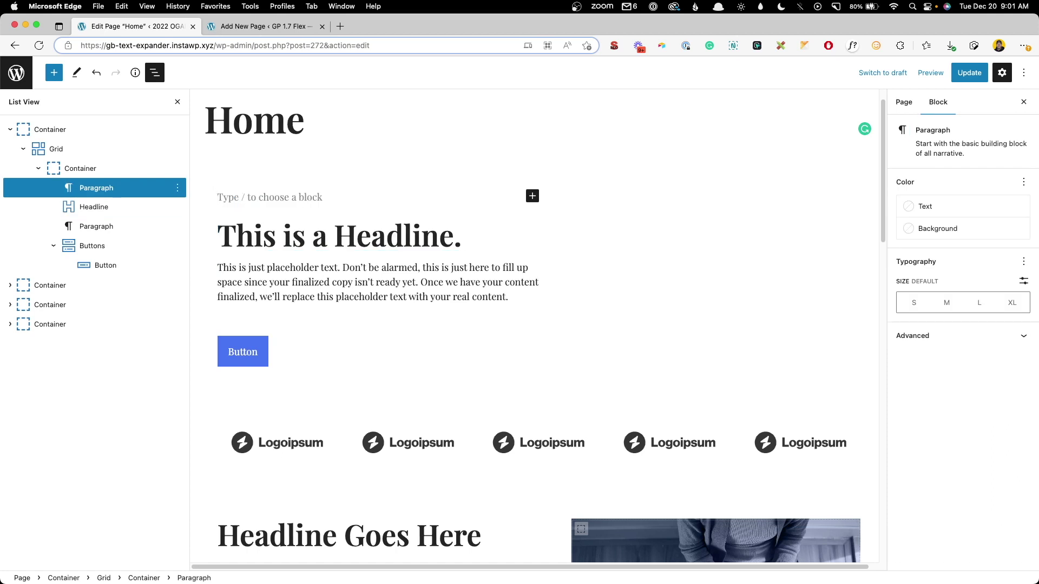
Step: Turn the empty block into a div Headline reading 'Pre-Heading' using /head
{"action": "type", "text": "/head"}
{"action": "left_click", "coordinate": [292, 154]}
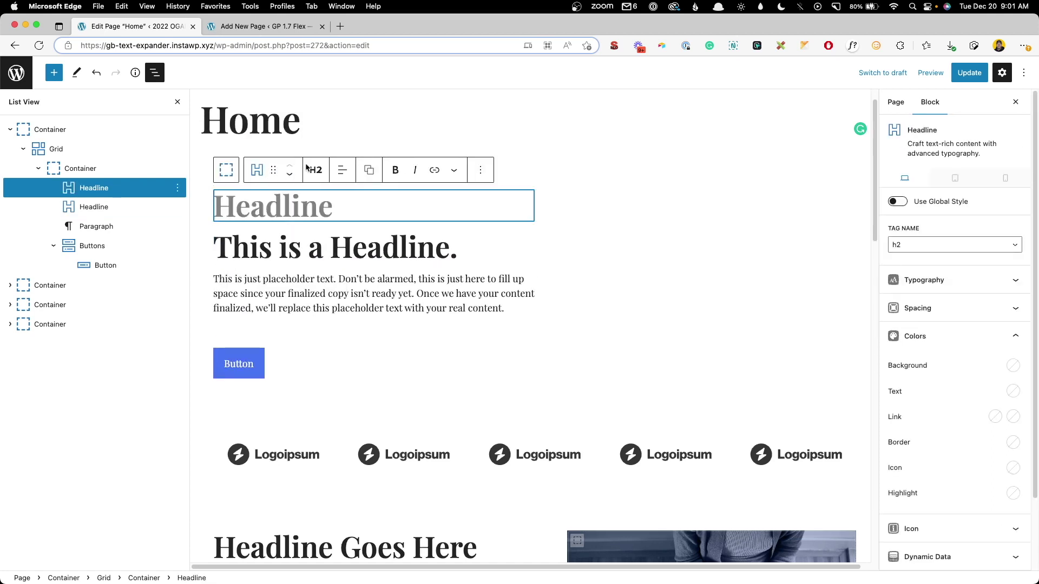
{"action": "left_click", "coordinate": [314, 170]}
{"action": "left_click", "coordinate": [335, 339]}
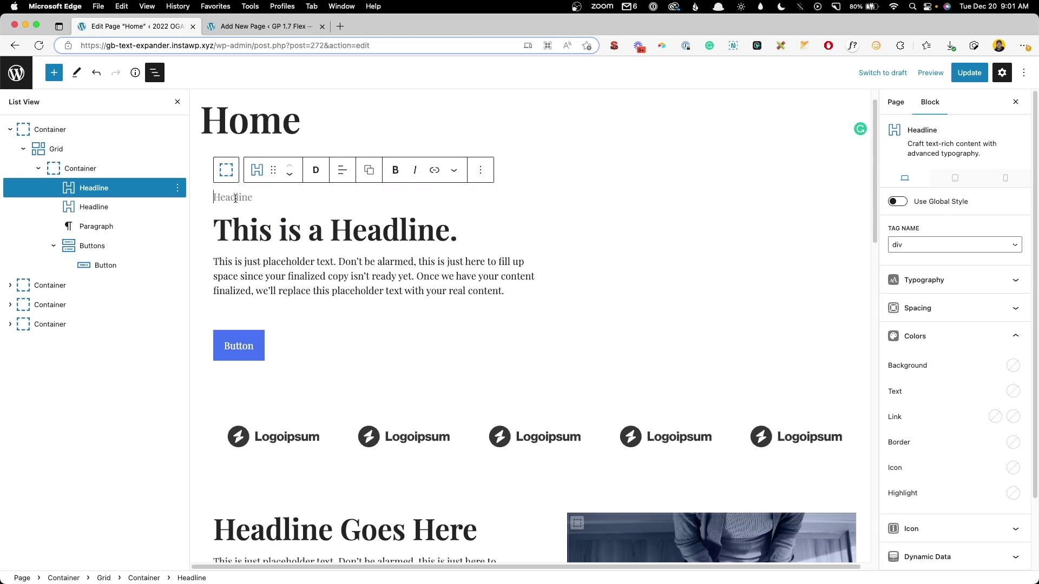
{"action": "type", "text": "Pre-Heading"}
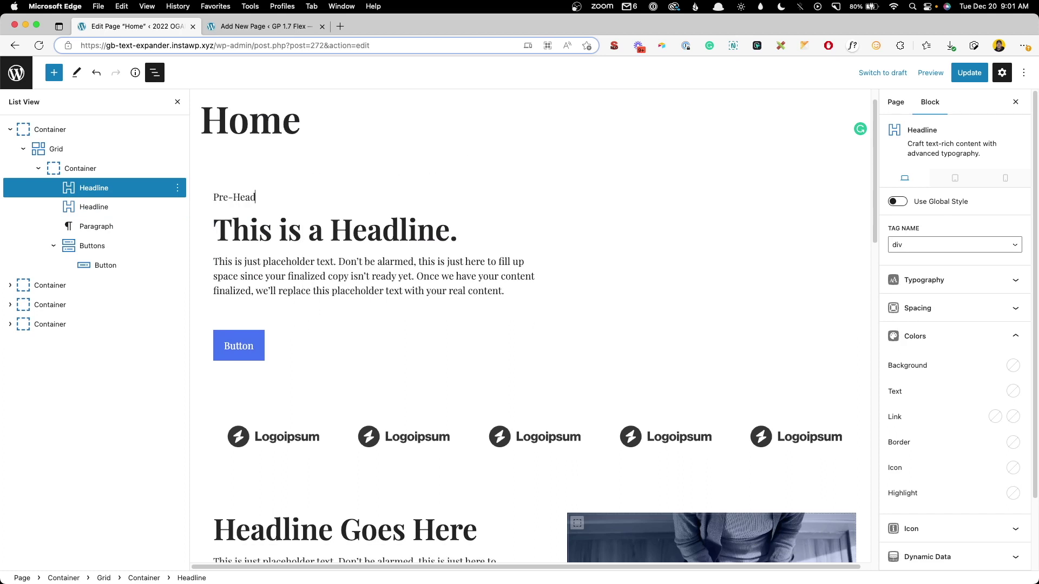
Step: Apply the 'pre' global style to the pre-heading and give it a 24px bottom margin
{"action": "left_click", "coordinate": [902, 206]}
{"action": "left_click", "coordinate": [903, 225]}
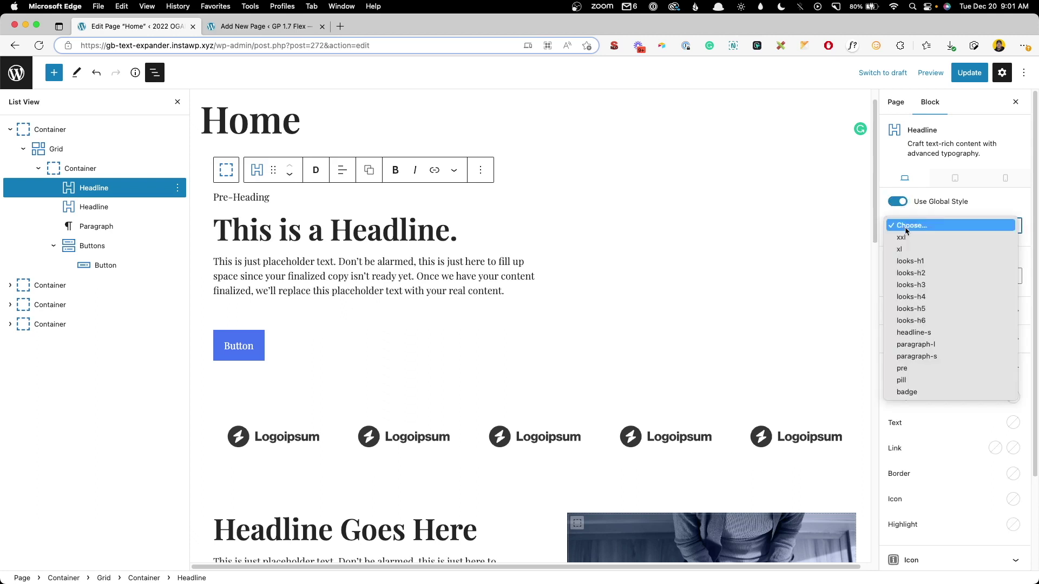
{"action": "left_click", "coordinate": [908, 370]}
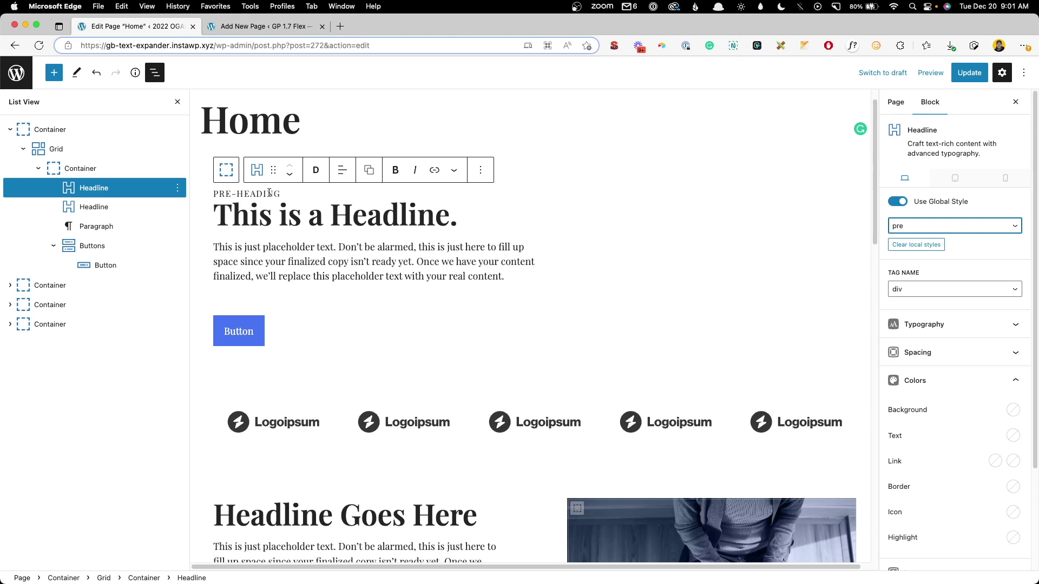
{"action": "left_click", "coordinate": [949, 352]}
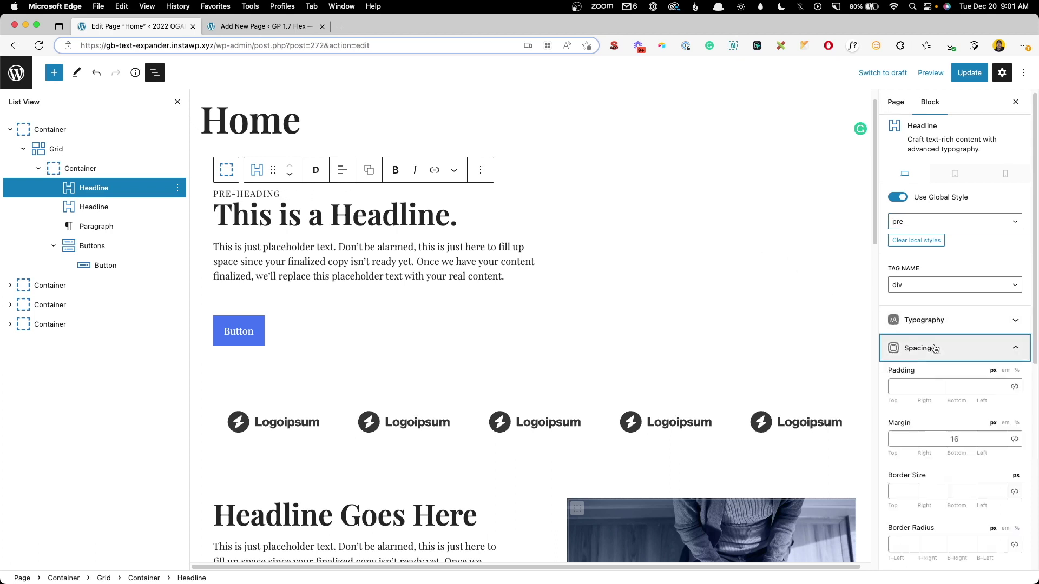
{"action": "left_click", "coordinate": [953, 412]}
{"action": "type", "text": "24"}
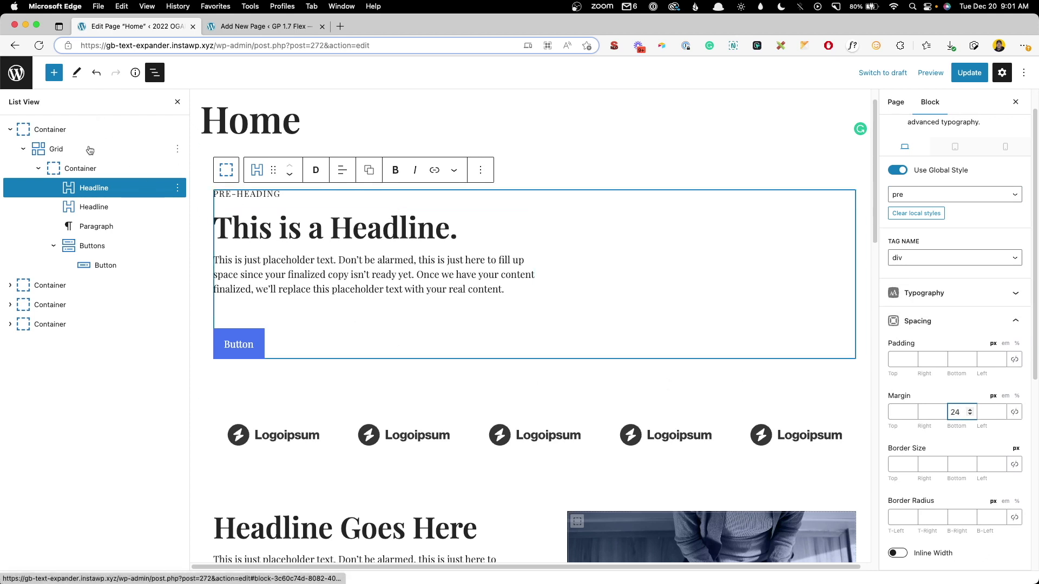
Step: Copy the whole hero container block
{"action": "left_click", "coordinate": [90, 130]}
{"action": "left_click", "coordinate": [177, 129]}
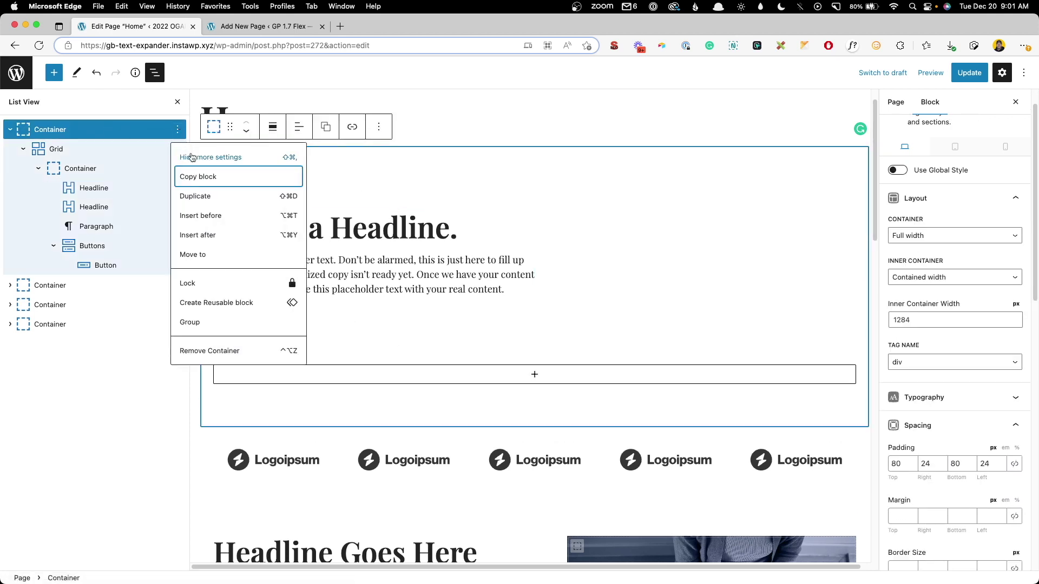
{"action": "left_click", "coordinate": [198, 178]}
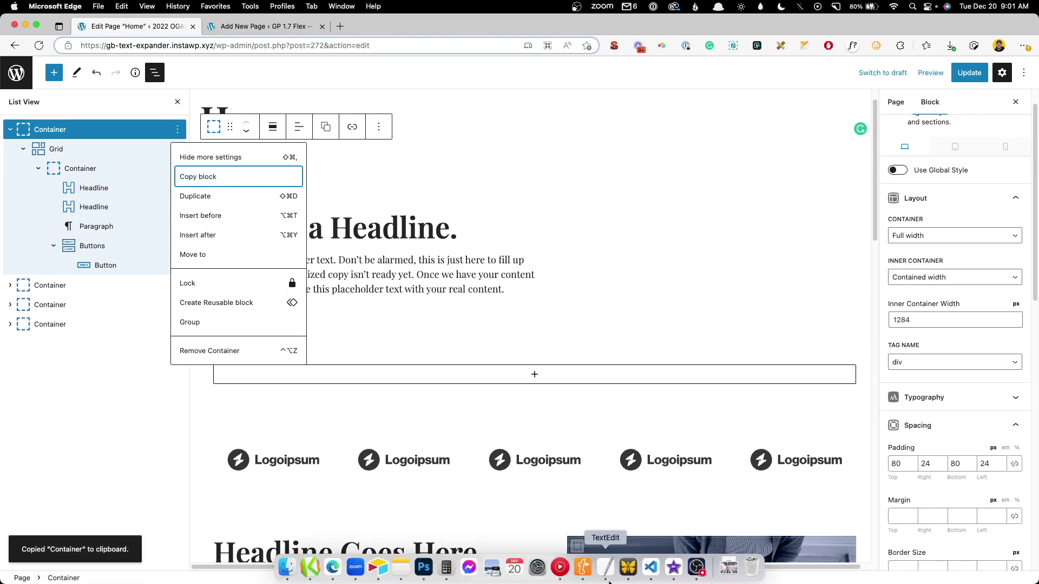
Step: Create a TextExpander snippet 'Hero with Pre Header', abbreviation 'pre-hero', holding the copied hero code
{"action": "left_click", "coordinate": [582, 575]}
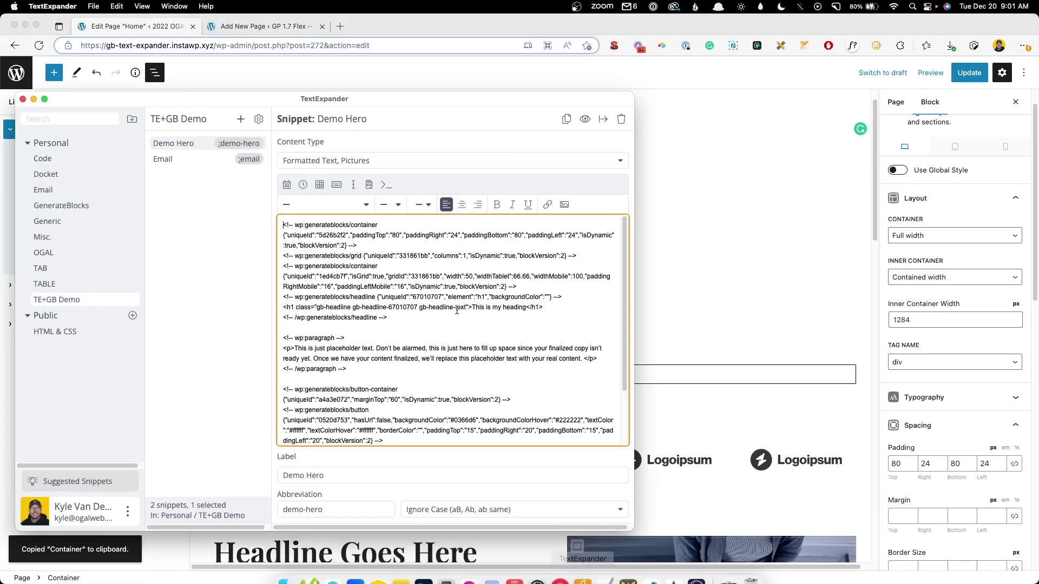
{"action": "left_click", "coordinate": [240, 119]}
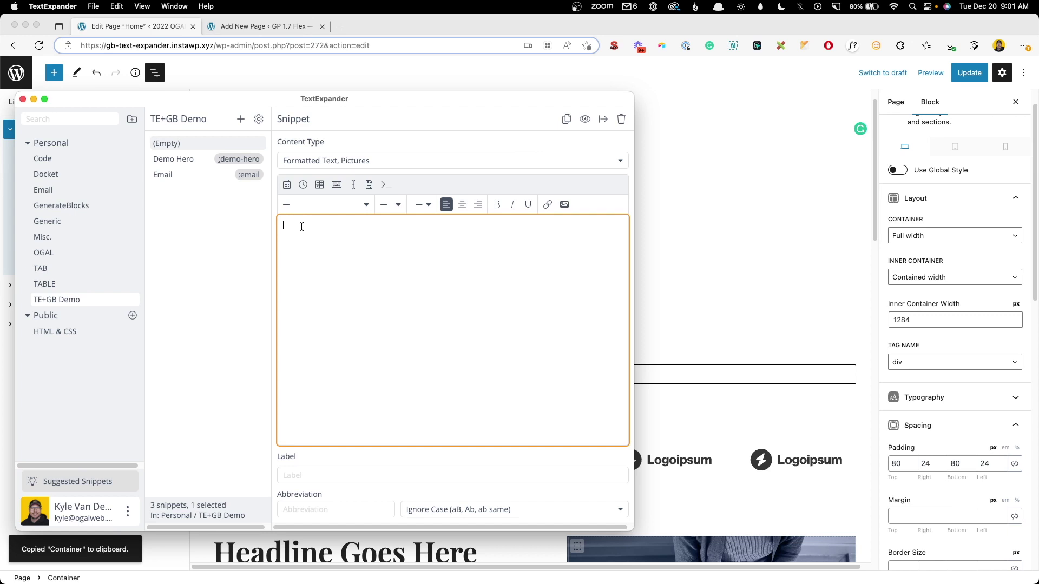
{"action": "key", "text": "super+v"}
{"action": "left_click", "coordinate": [328, 476]}
{"action": "type", "text": "Her"}
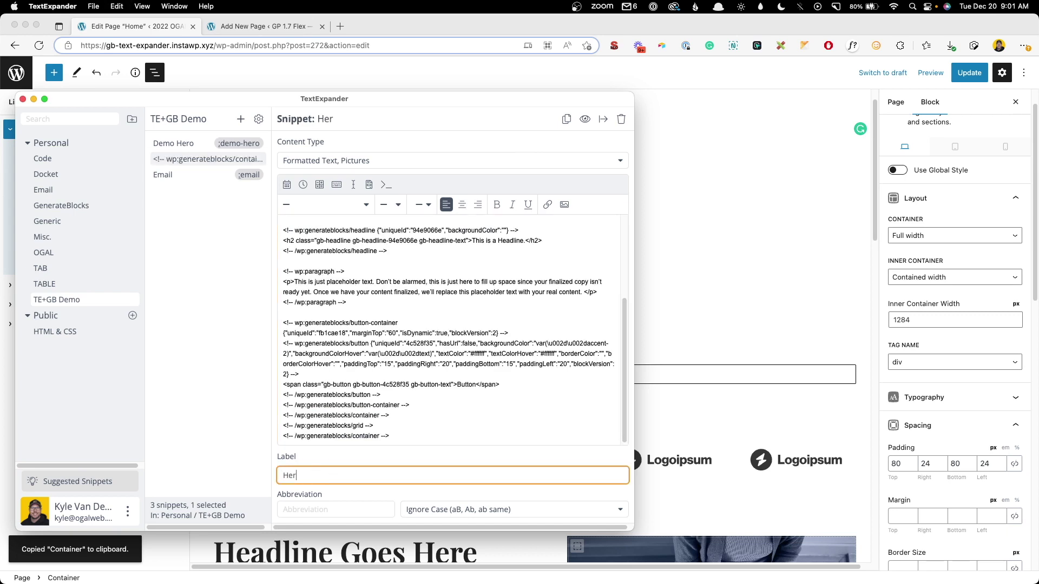
{"action": "type", "text": "o with Pre Heade"}
{"action": "type", "text": "r"}
{"action": "key", "text": "Tab"}
{"action": "type", "text": "pre-"}
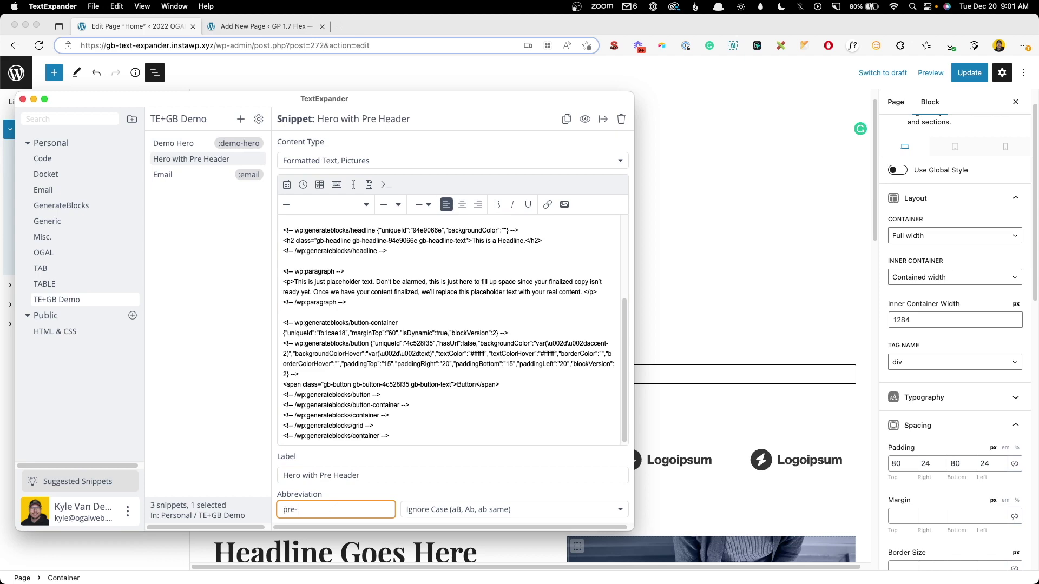
{"action": "type", "text": "hero"}
Step: On the Demo page, remove the existing hero container
{"action": "key", "text": "super+Tab"}
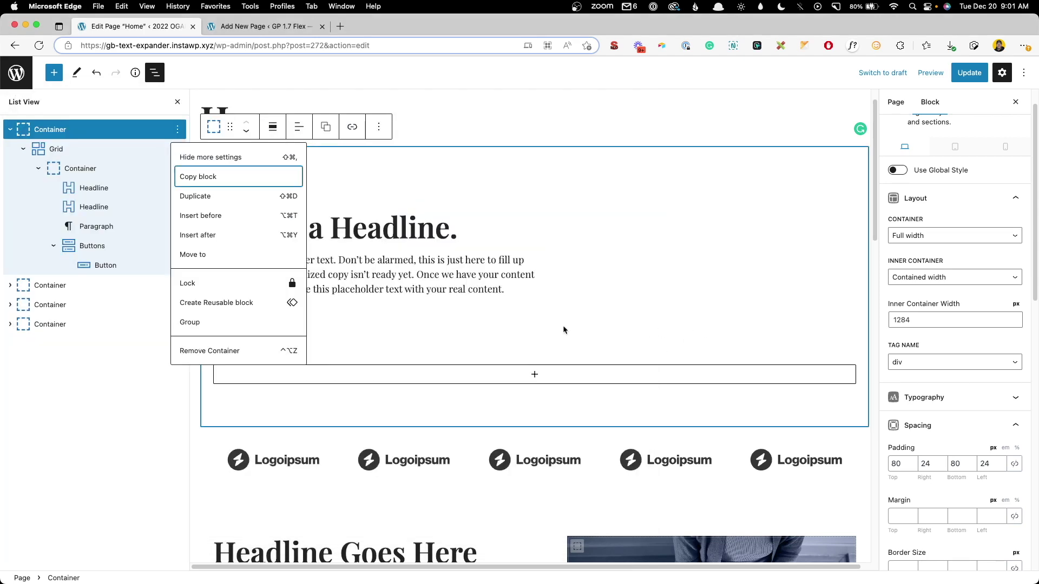
{"action": "left_click", "coordinate": [277, 33]}
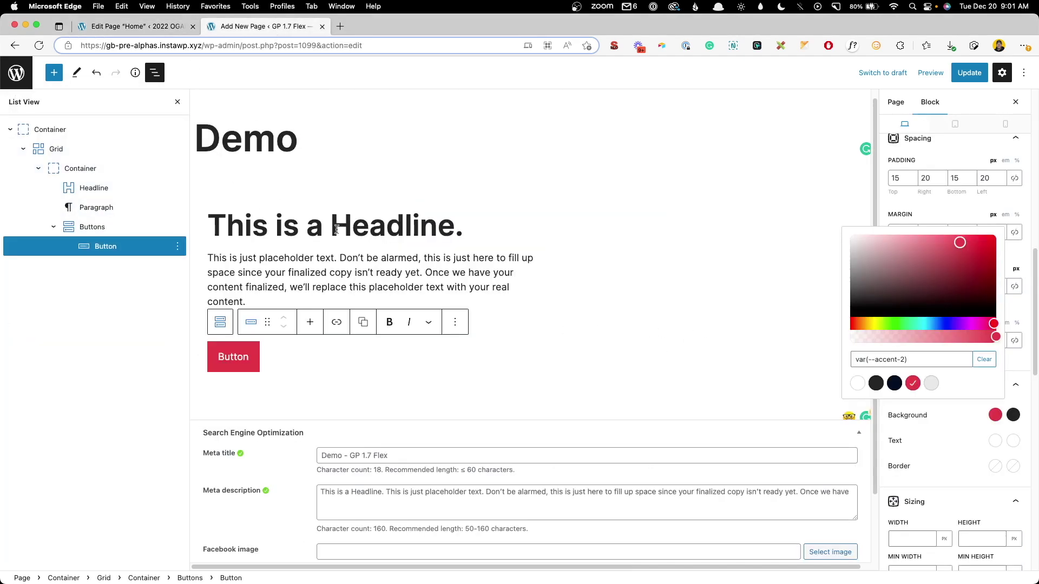
{"action": "left_click", "coordinate": [50, 129]}
{"action": "left_click", "coordinate": [177, 129]}
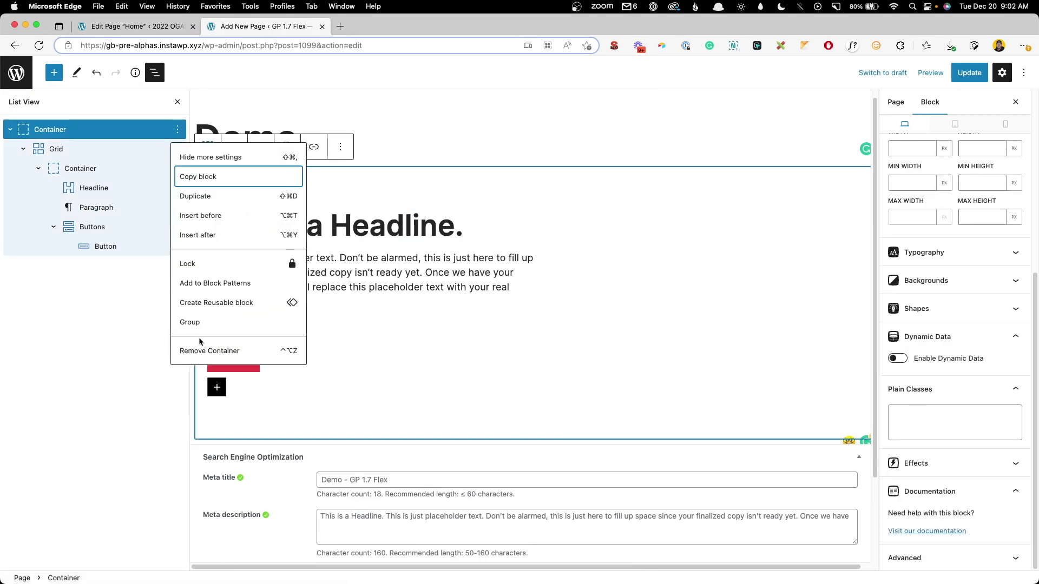
{"action": "left_click", "coordinate": [236, 351]}
Step: Expand the :pre-head abbreviation into the new hero and confirm PRE-HEADING keeps the 'pre' style
{"action": "type", "text": ":"}
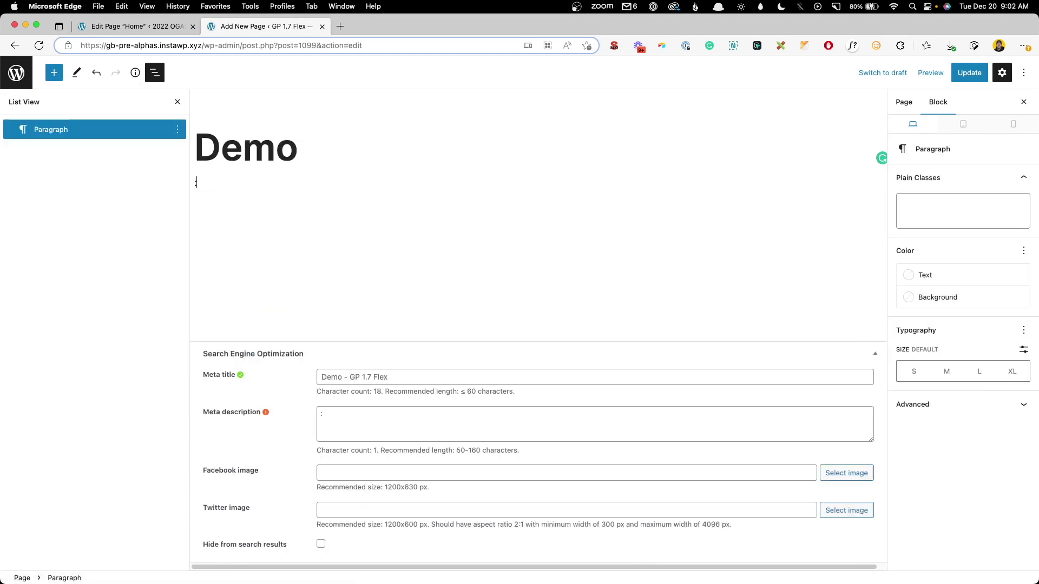
{"action": "type", "text": "pre-head"}
{"action": "key", "text": "Return"}
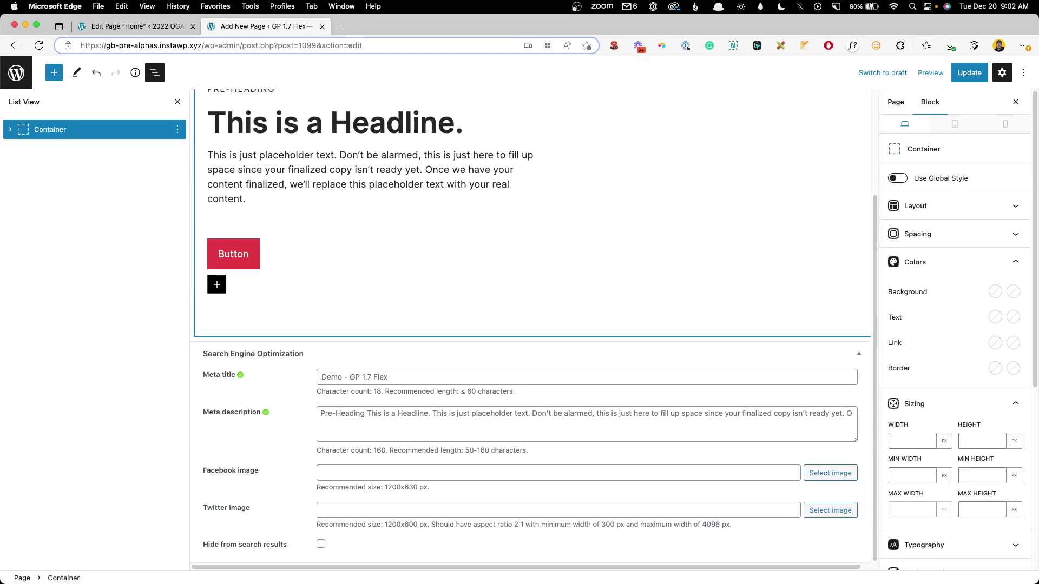
{"action": "scroll", "coordinate": [310, 206], "scroll_direction": "up", "scroll_amount": 5}
{"action": "left_click", "coordinate": [257, 222]}
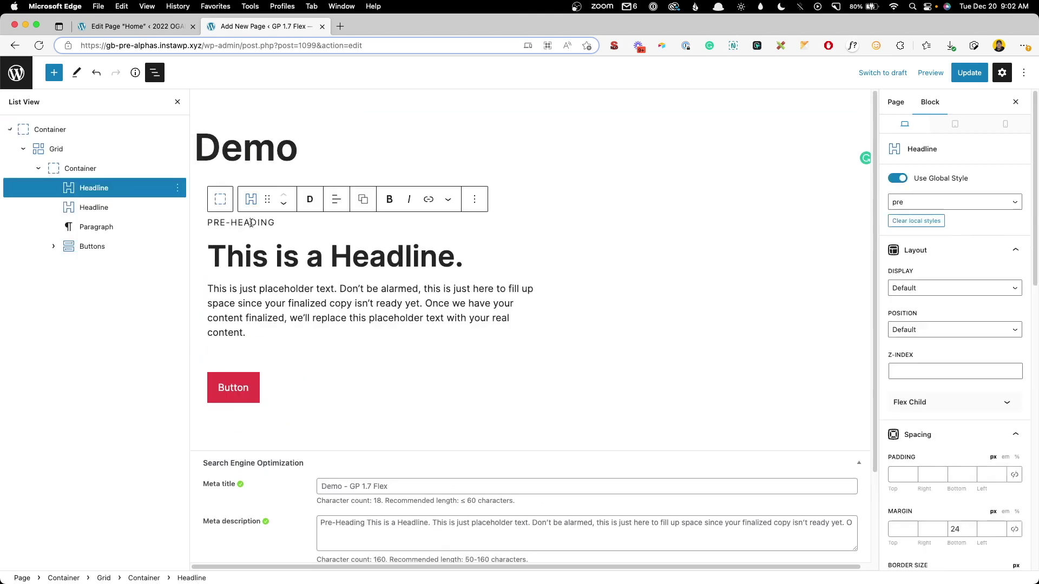
{"action": "left_click", "coordinate": [914, 208]}
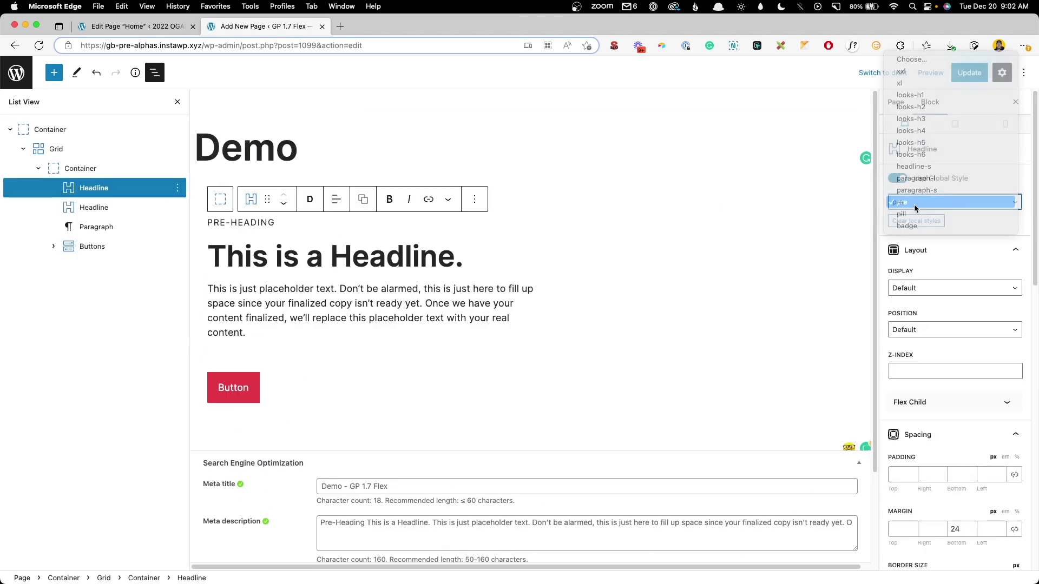
{"action": "left_click", "coordinate": [914, 204]}
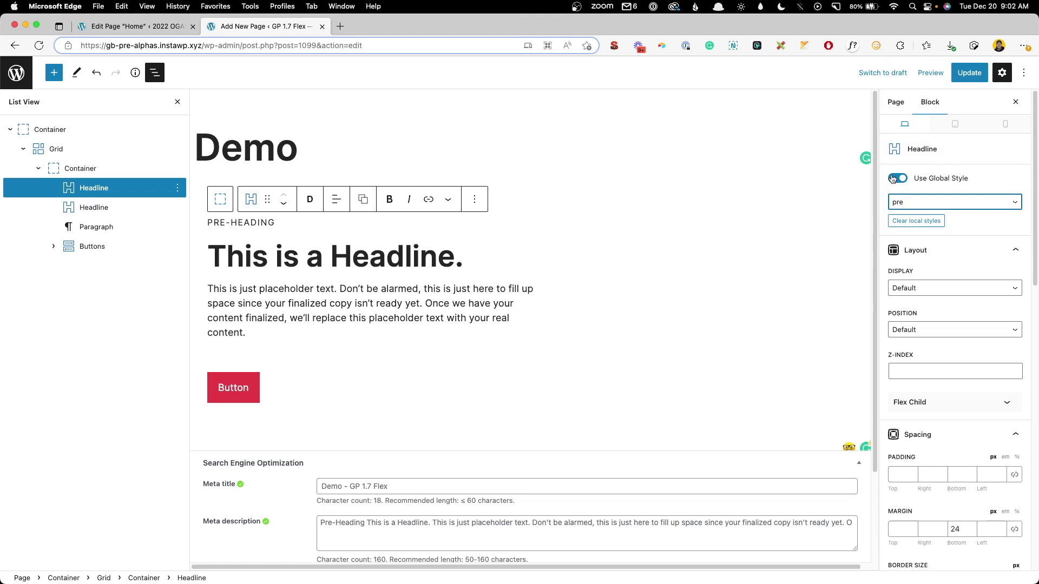